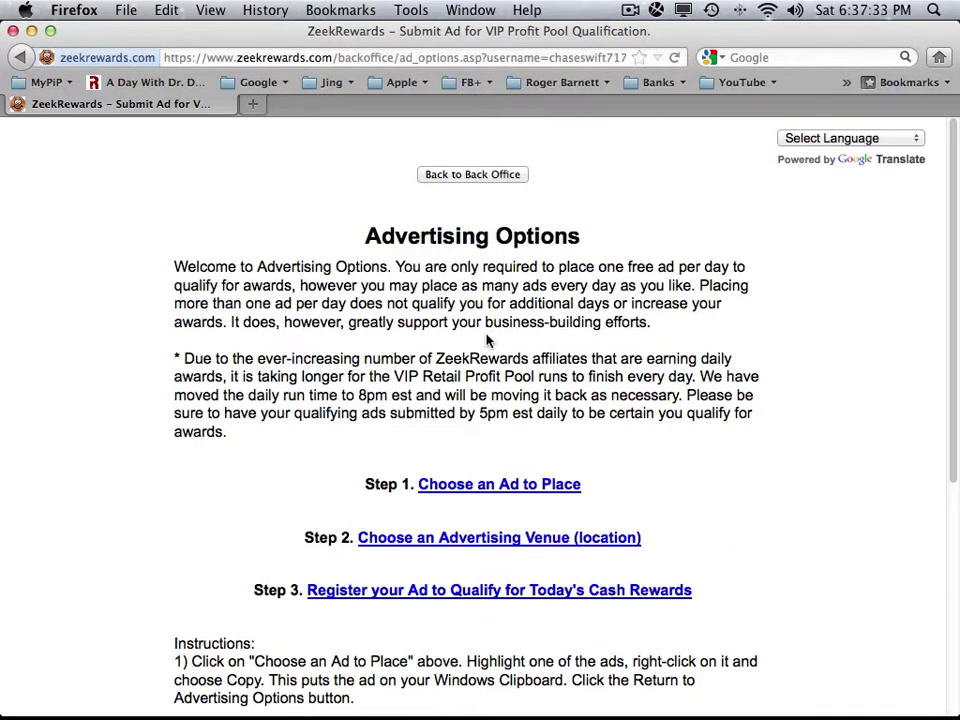
# - Highlight the Advertising Options heading and the 5pm EST daily submission deadline
pyautogui.moveTo(368, 240); pyautogui.dragTo(575, 260)
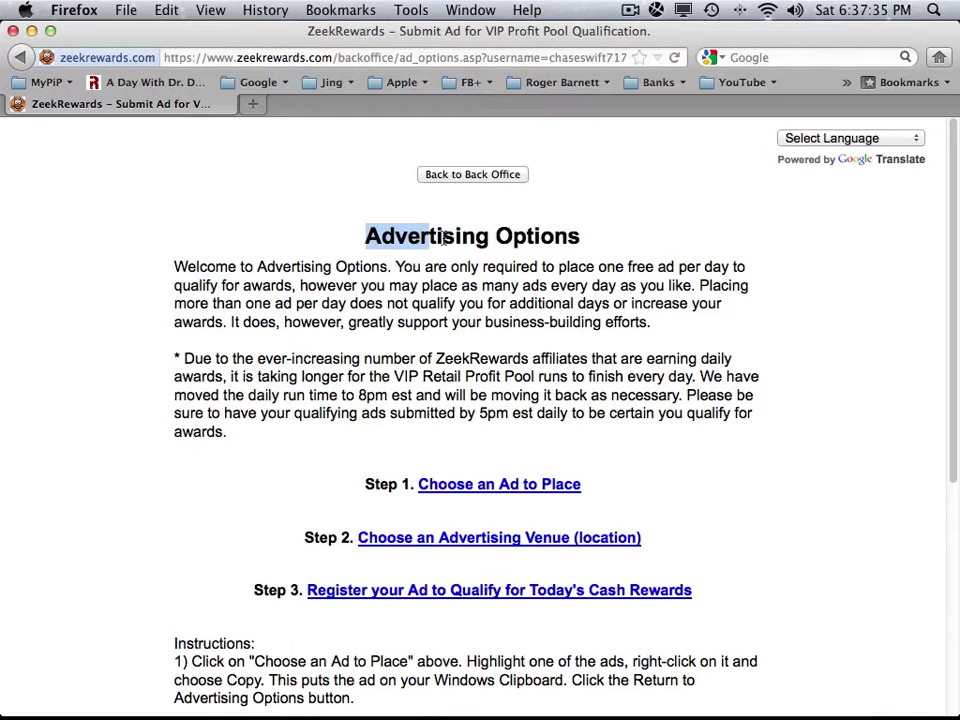
pyautogui.click(668, 447)
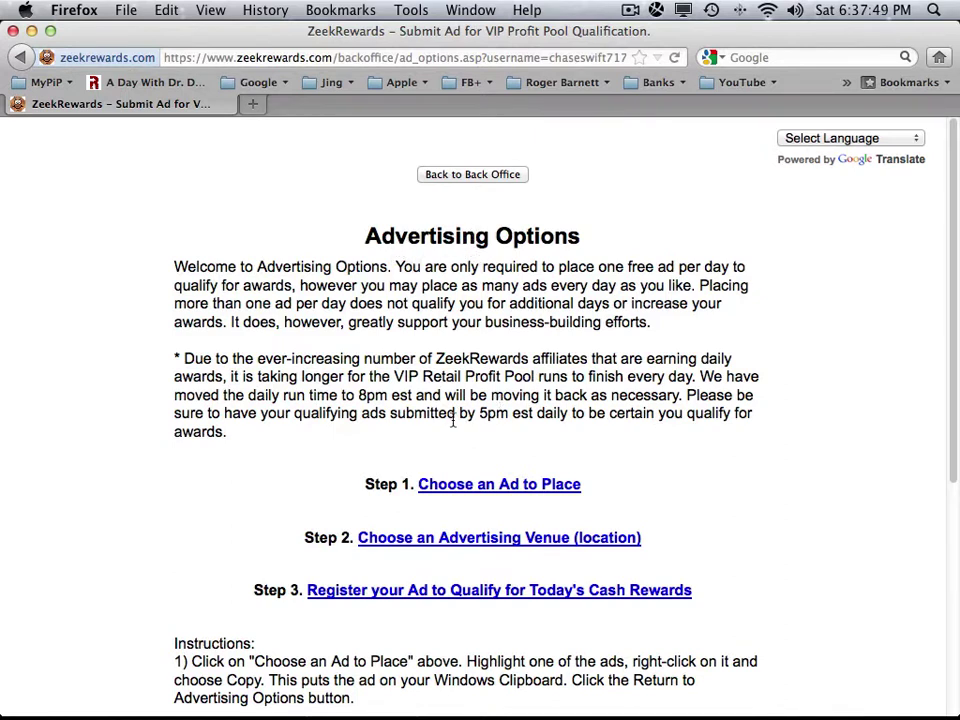
pyautogui.moveTo(480, 413); pyautogui.dragTo(568, 414)
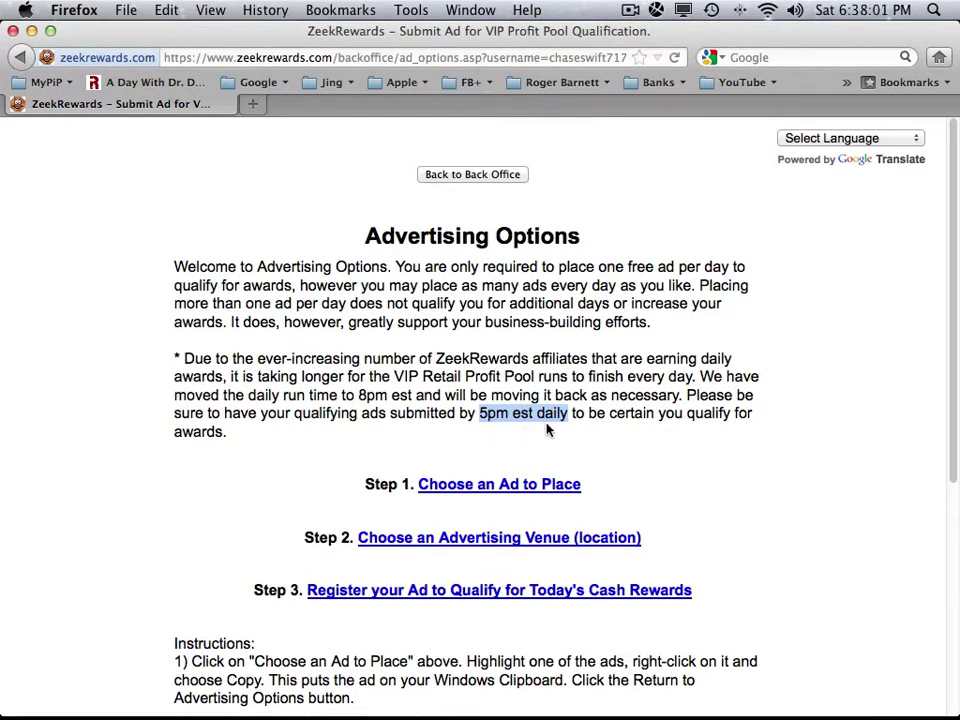
pyautogui.click(493, 465)
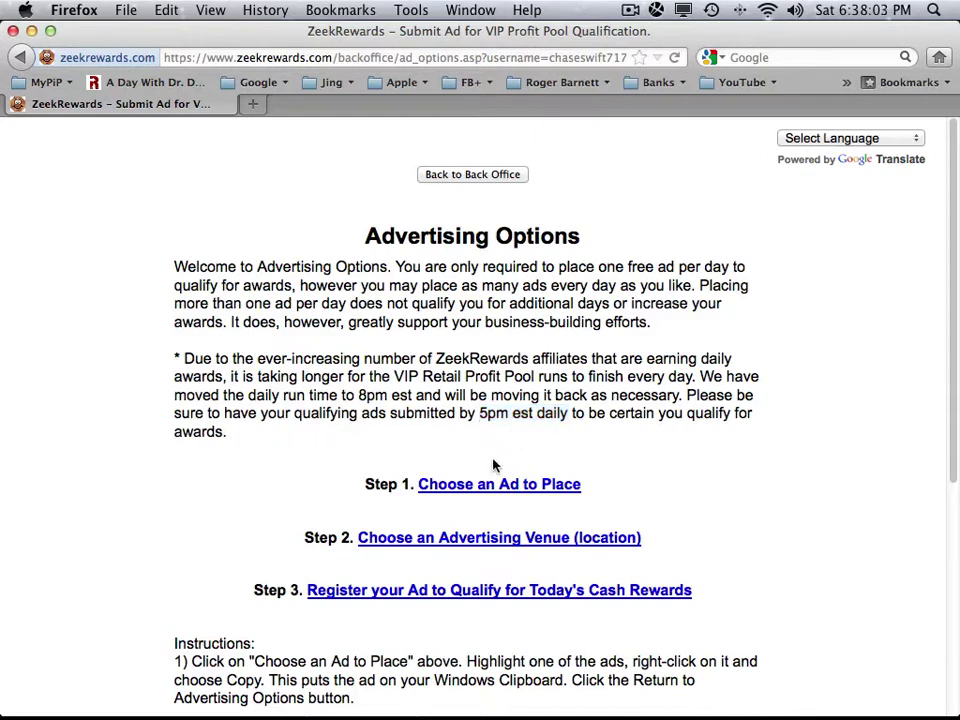
# - Open Choose an Ad to Place and highlight the Zeekler.com Classified & Text Ads heading
pyautogui.click(446, 487)
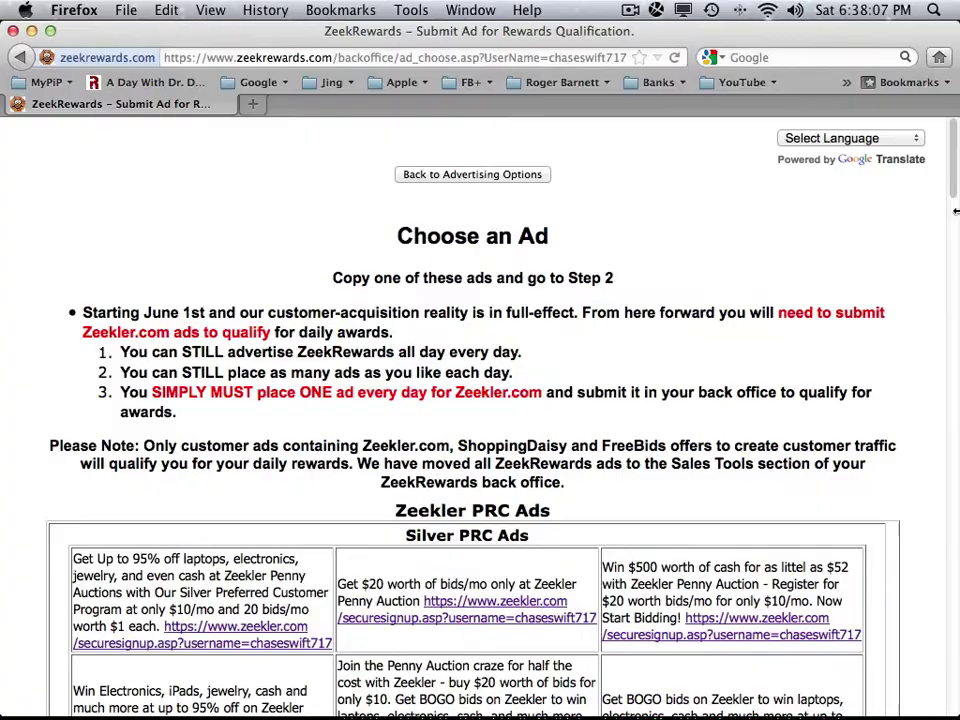
pyautogui.scroll(-3, 950, 220)
pyautogui.scroll(-3, 940, 246)
pyautogui.scroll(-4, 939, 264)
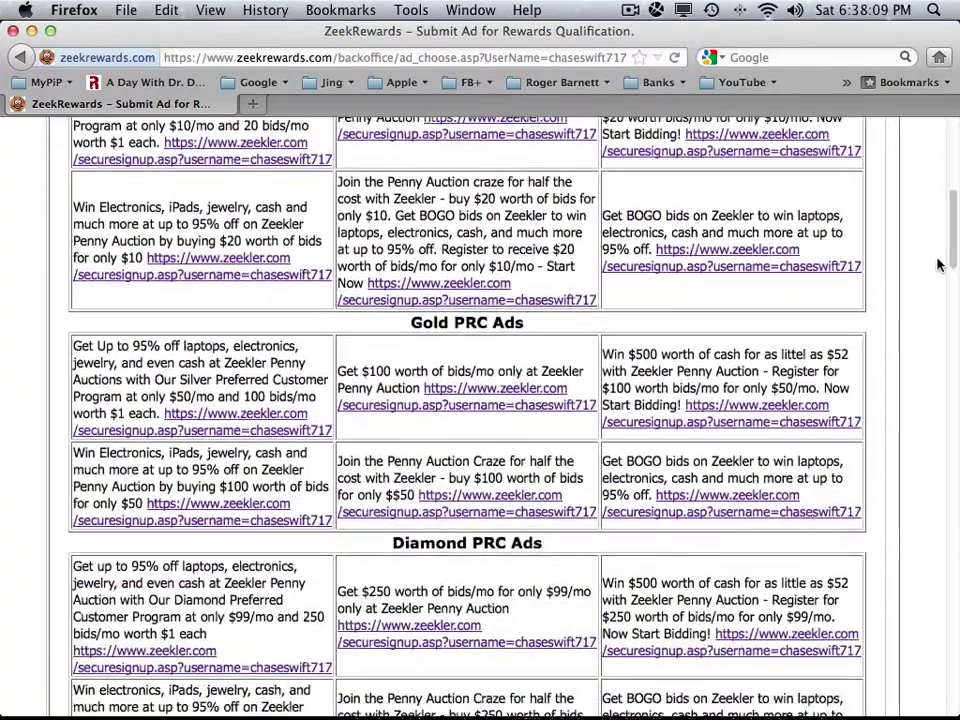
pyautogui.scroll(-5, 935, 301)
pyautogui.scroll(-5, 930, 310)
pyautogui.scroll(-3, 926, 335)
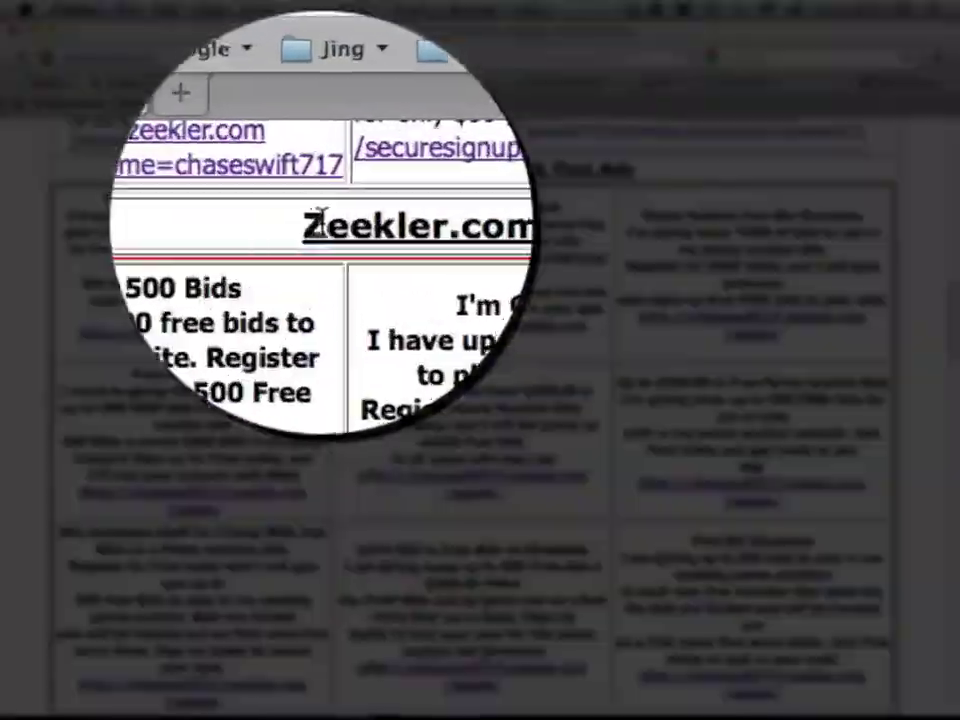
pyautogui.moveTo(312, 168); pyautogui.dragTo(619, 179)
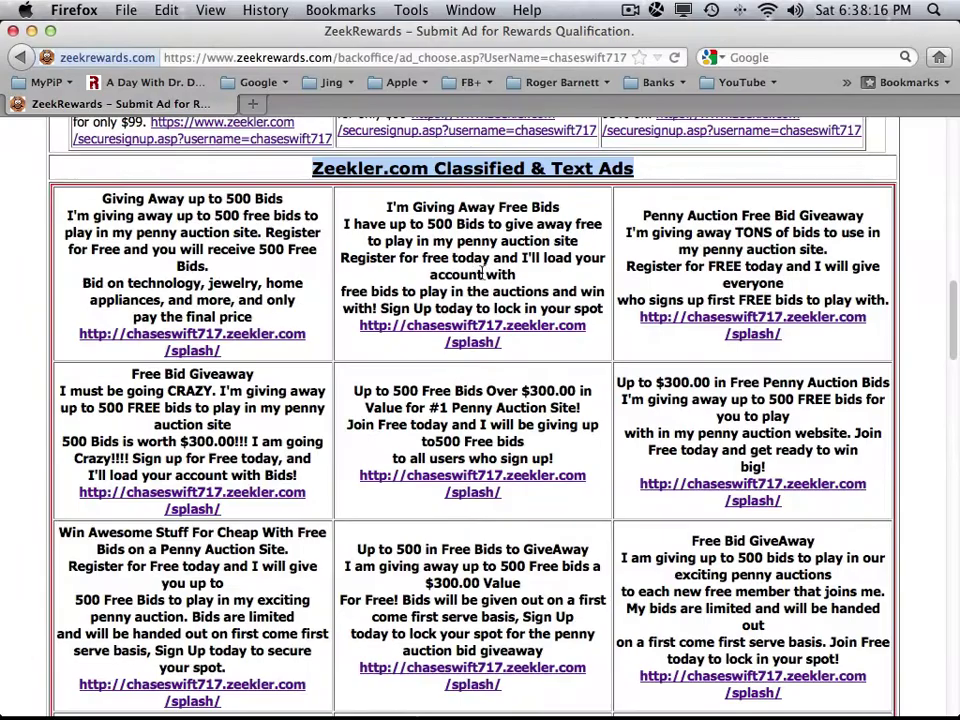
pyautogui.click(483, 272)
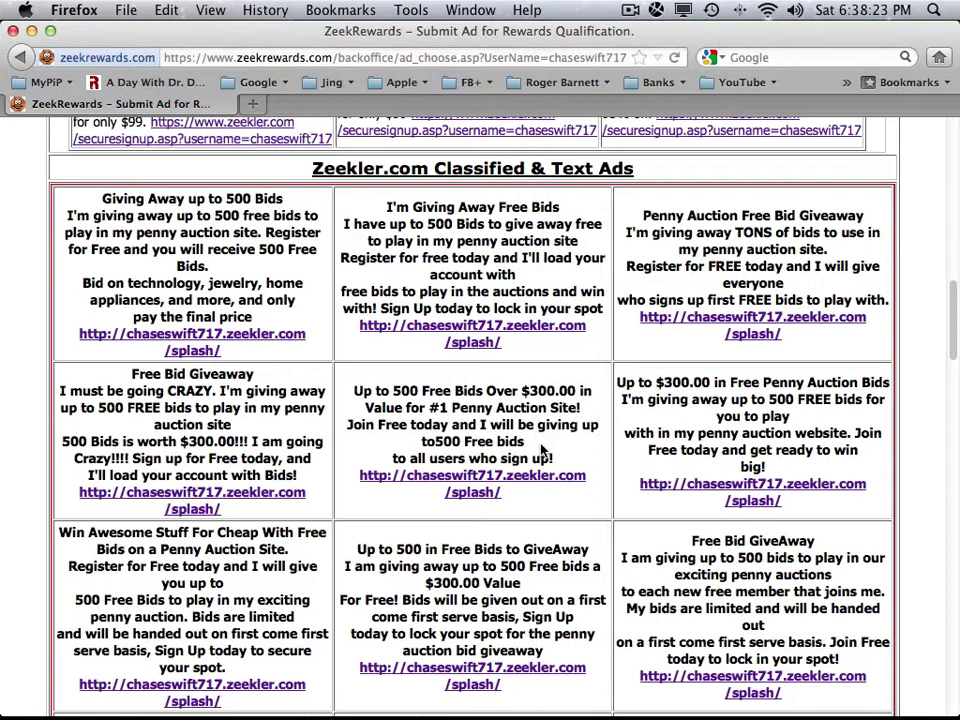
# - Switch to the Zeek Rewards Daily Ads document in TextEdit and locate the giveaway ad
pyautogui.press('super+Tab')
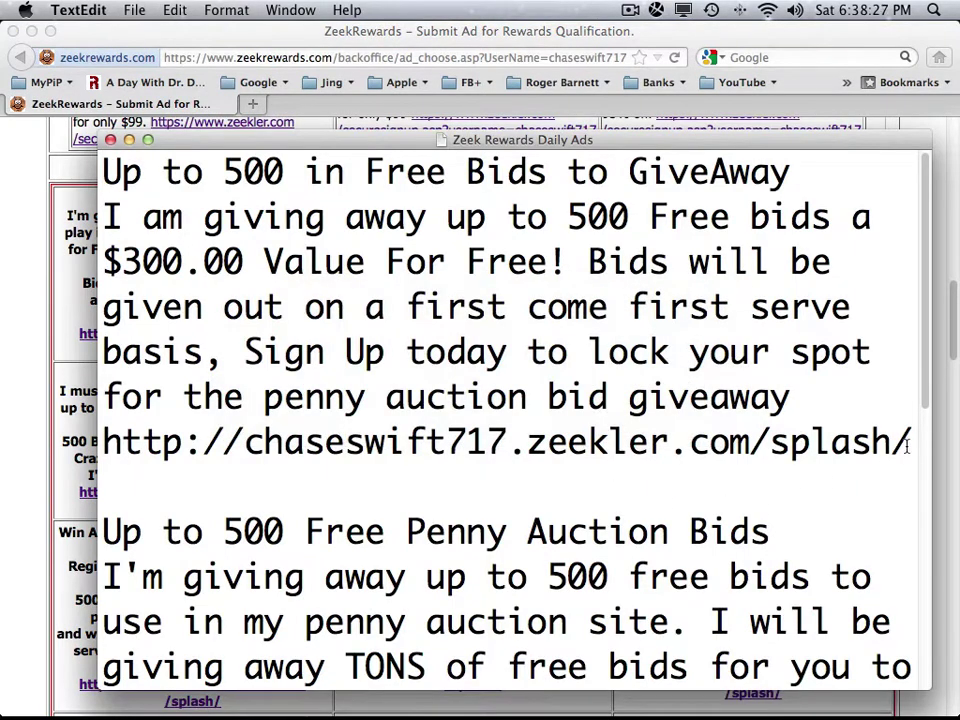
pyautogui.moveTo(807, 493); pyautogui.dragTo(112, 168)
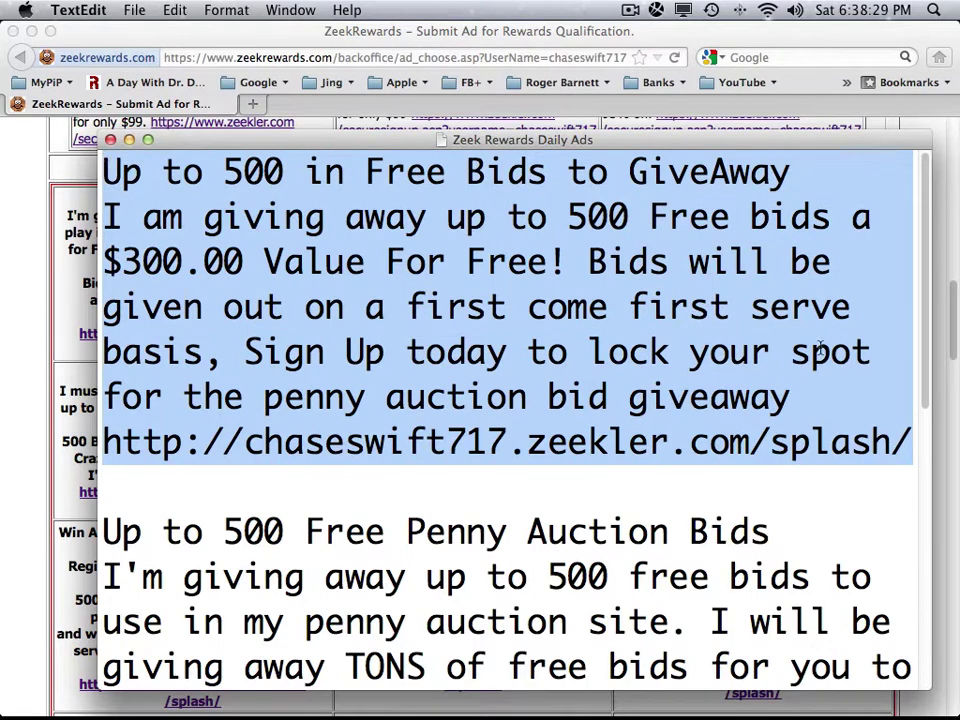
pyautogui.scroll(-1, 900, 400)
pyautogui.scroll(-6, 868, 520)
pyautogui.scroll(1, 868, 520)
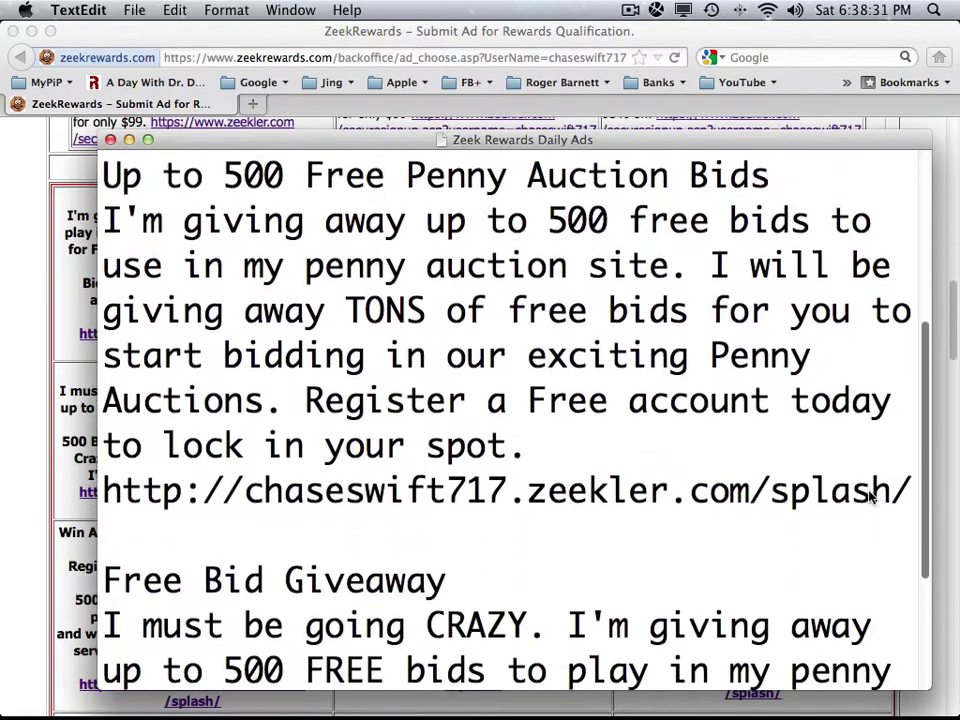
pyautogui.moveTo(910, 495)
pyautogui.mouseDown()
pyautogui.moveTo(167, 232)
pyautogui.moveTo(116, 196)
pyautogui.mouseUp()
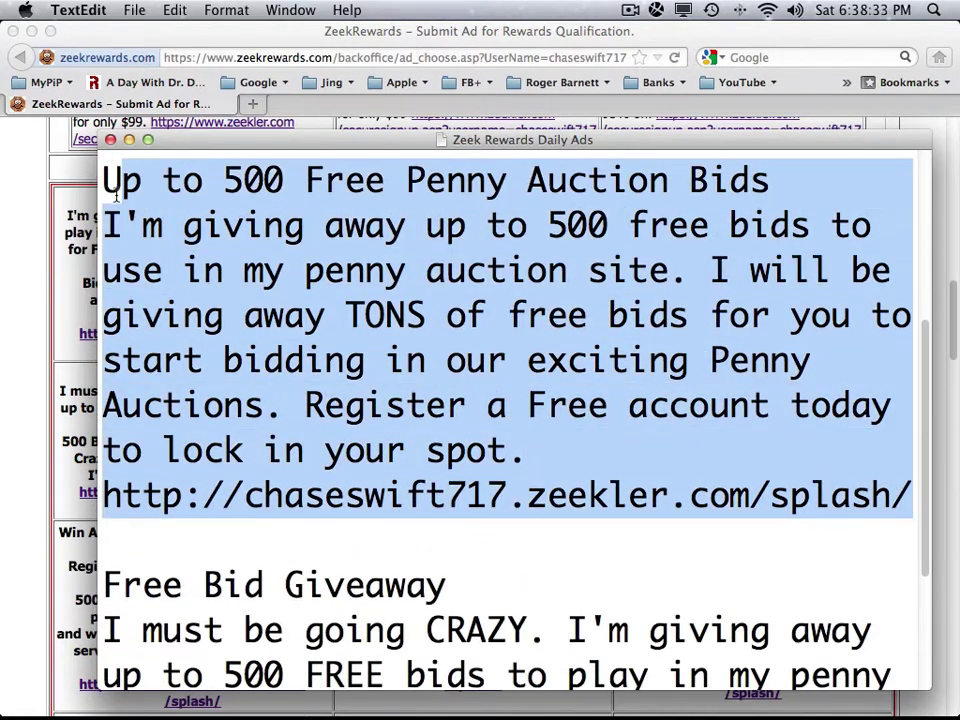
pyautogui.click(133, 190)
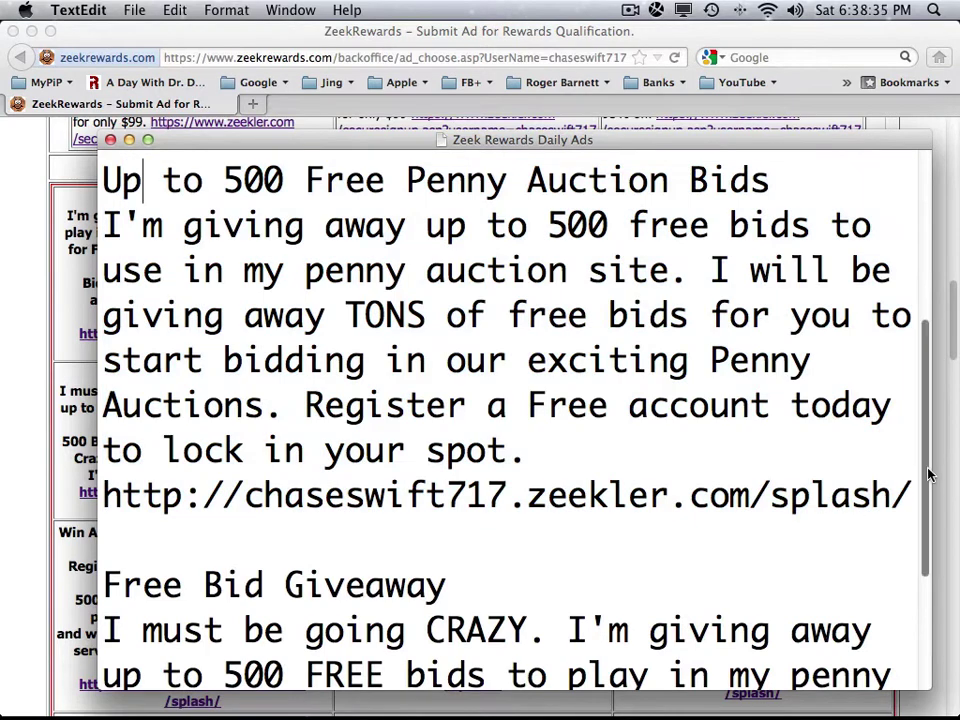
# - Select the whole Free Bid Giveaway ad, title through splash link, and copy it
pyautogui.scroll(-5, 900, 600)
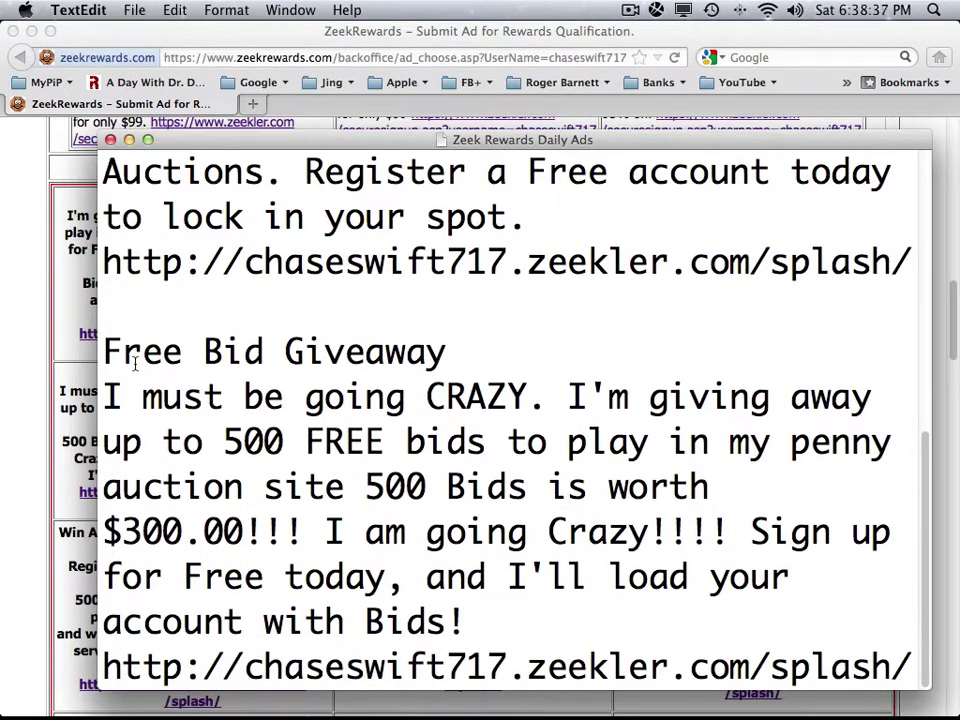
pyautogui.moveTo(106, 350); pyautogui.dragTo(907, 668)
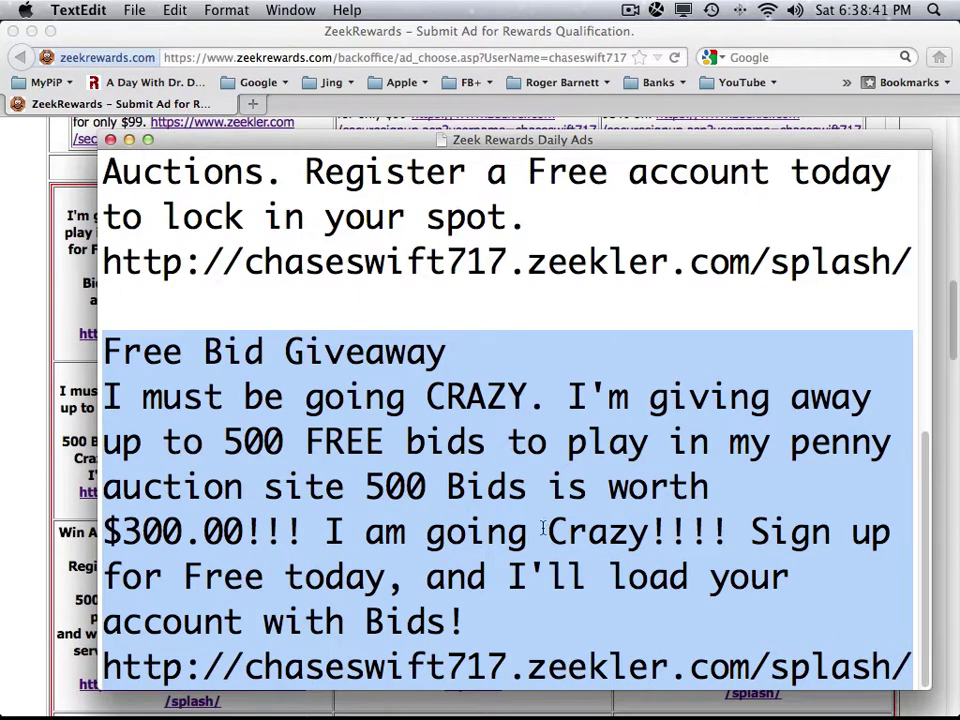
pyautogui.rightClick(468, 488)
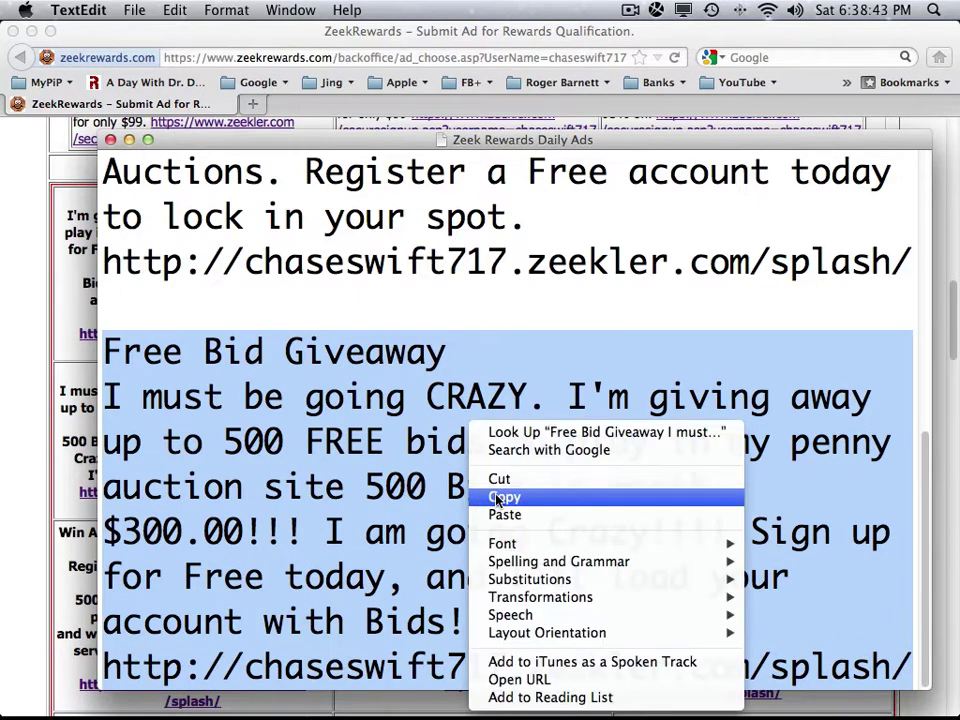
pyautogui.click(502, 494)
# - Back in the browser, briefly highlight the Up to 500 Free Bids ad
pyautogui.click(23, 193)
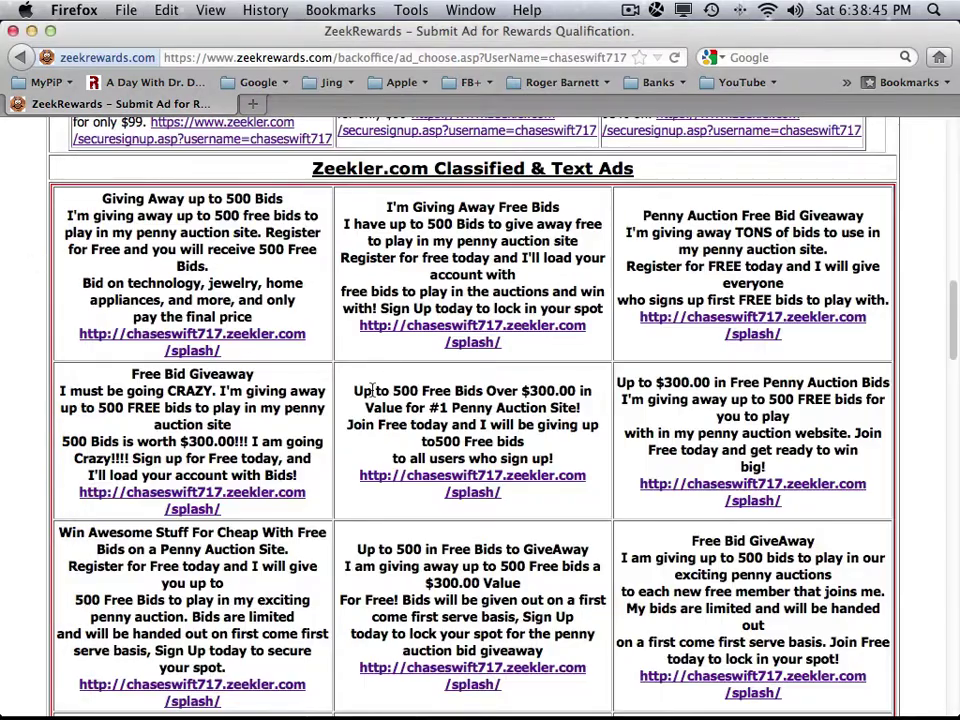
pyautogui.moveTo(357, 391); pyautogui.dragTo(548, 502)
pyautogui.click(539, 432)
# - Return to Advertising Options and show the Free Classified Advertising Venues list, headed by inetgiant.com
pyautogui.scroll(8, 955, 195)
pyautogui.scroll(6, 955, 195)
pyautogui.scroll(2, 955, 195)
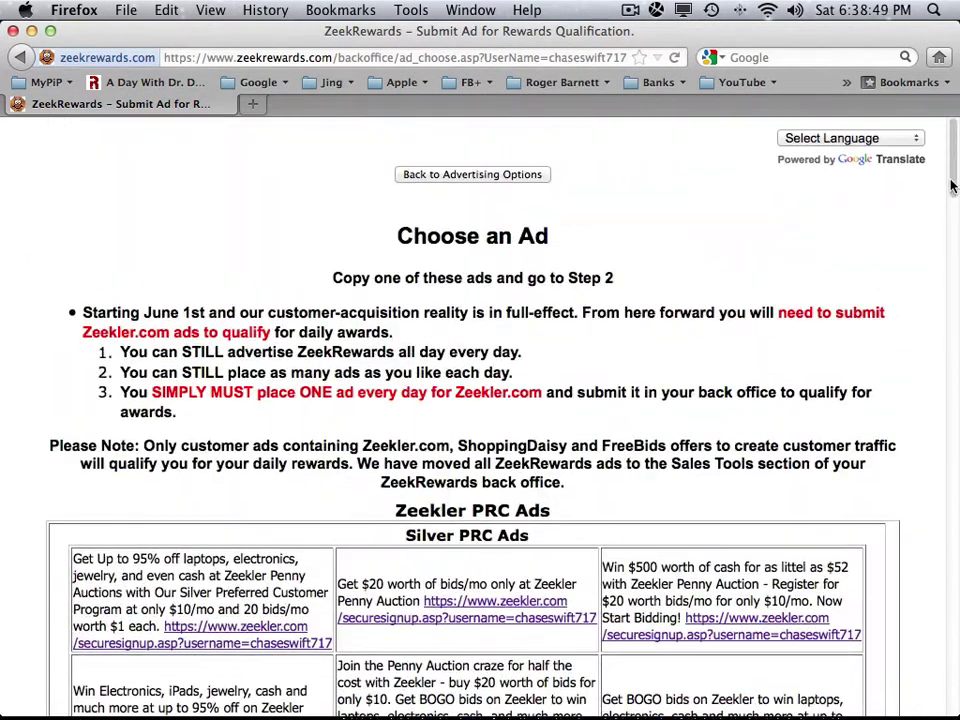
pyautogui.click(492, 175)
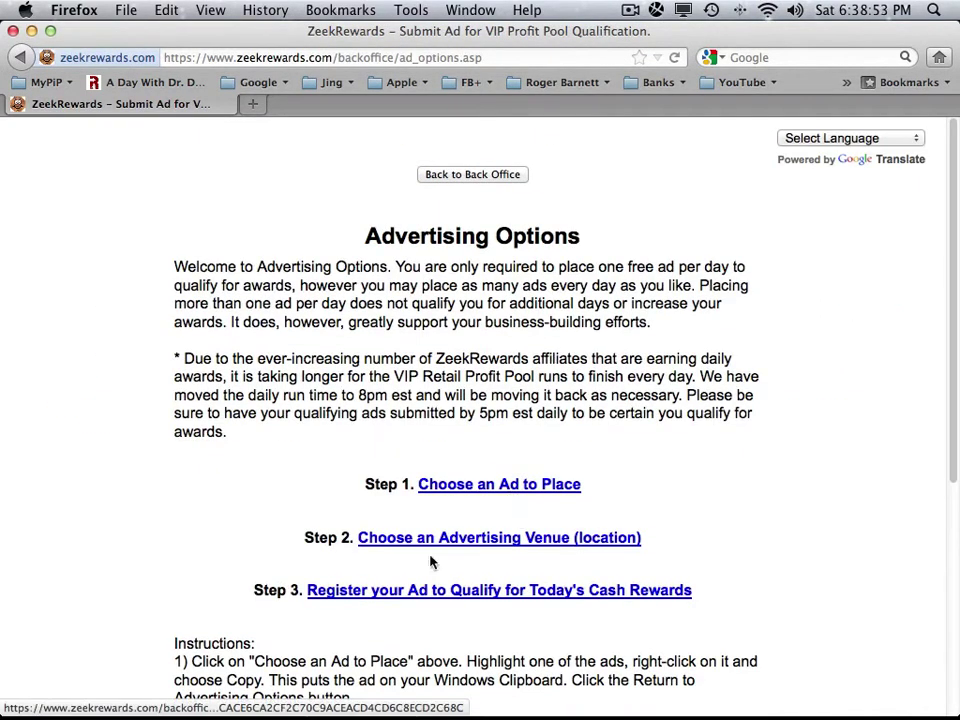
pyautogui.click(461, 541)
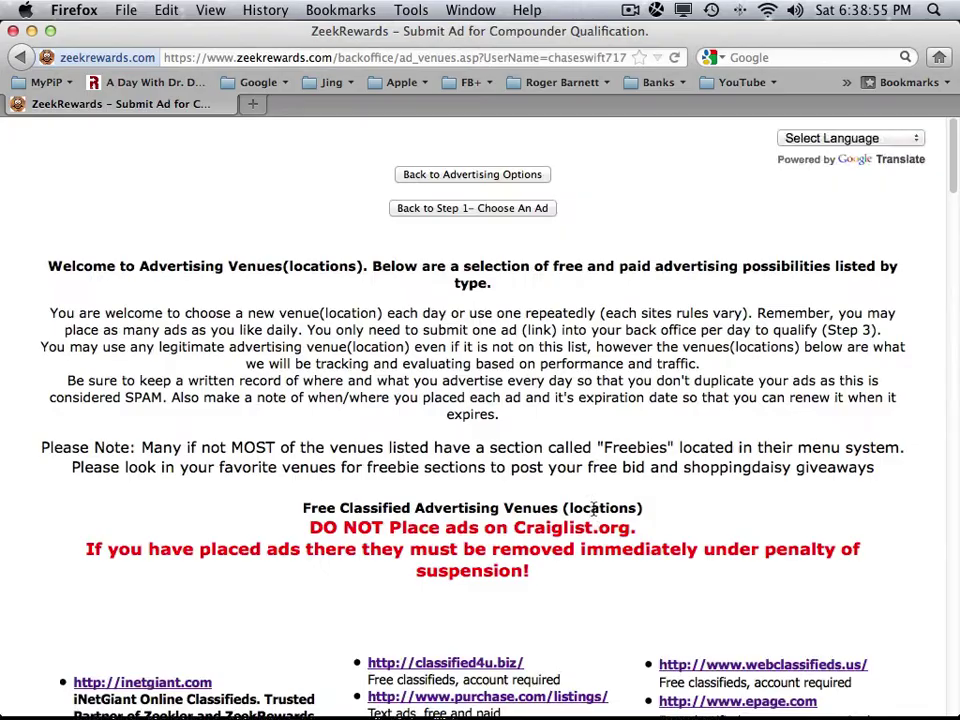
pyautogui.scroll(-5, 900, 255)
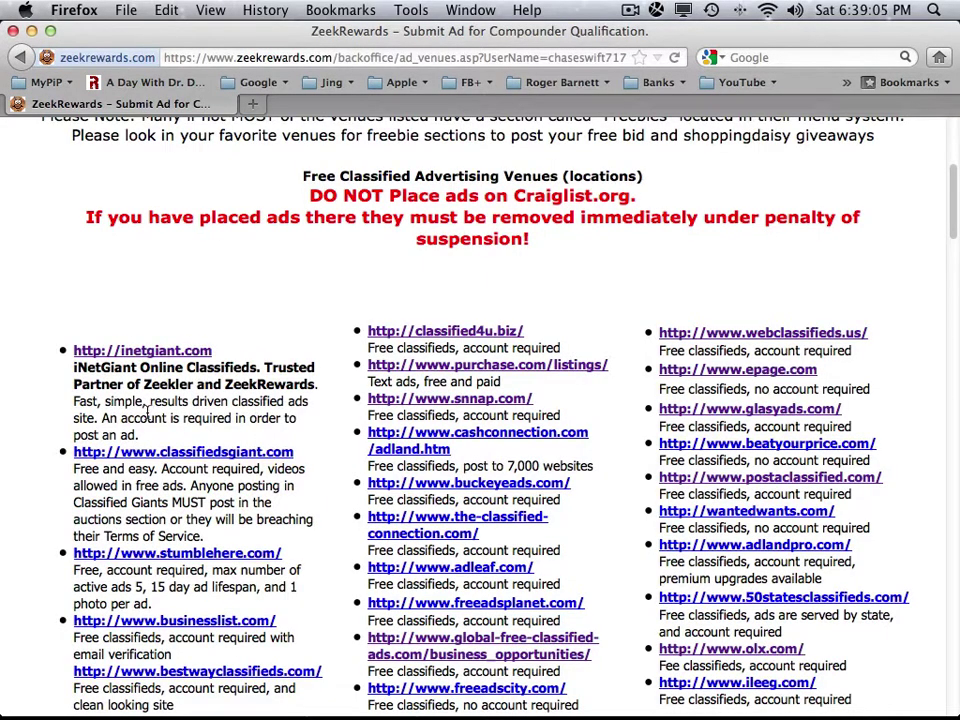
# - Open inetgiant.com and sign in with the linked Facebook account to reach My Ads
pyautogui.click(172, 351)
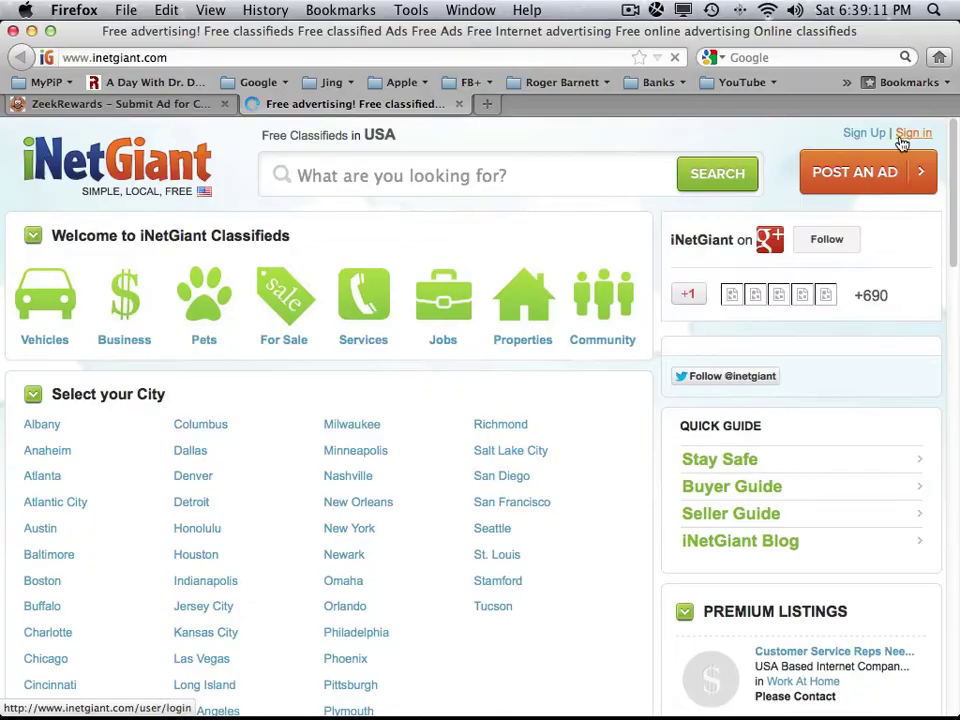
pyautogui.click(910, 132)
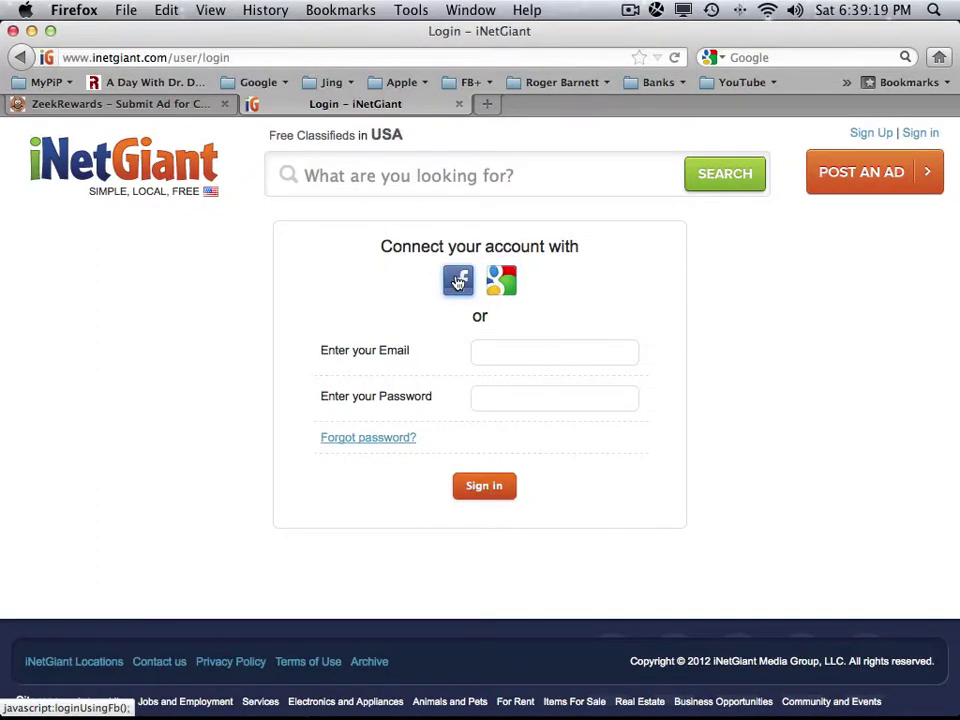
pyautogui.click(460, 288)
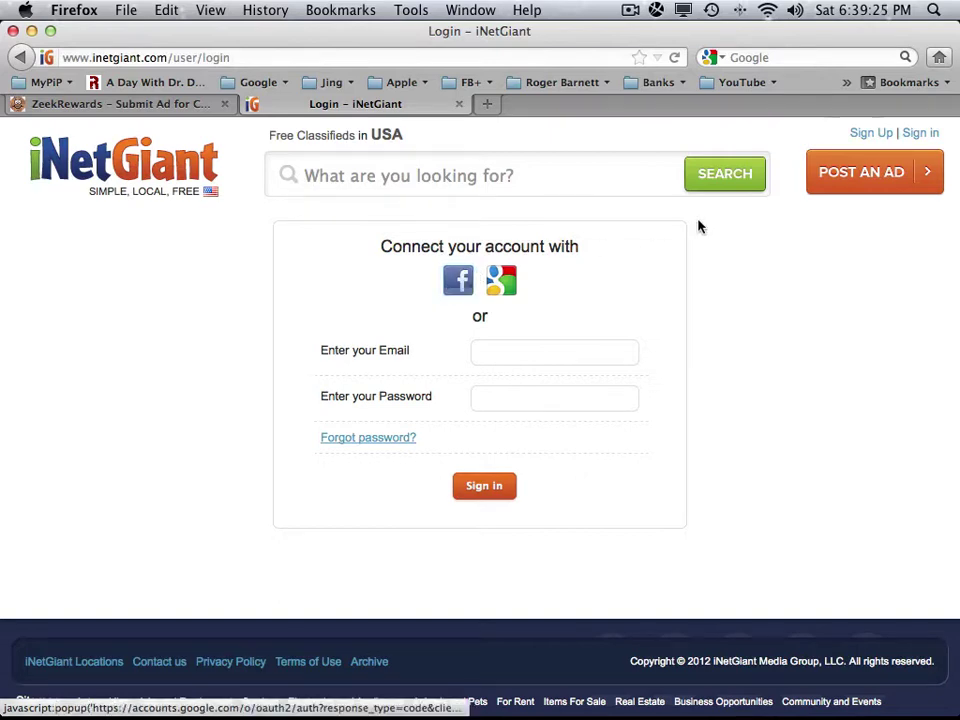
pyautogui.click(866, 135)
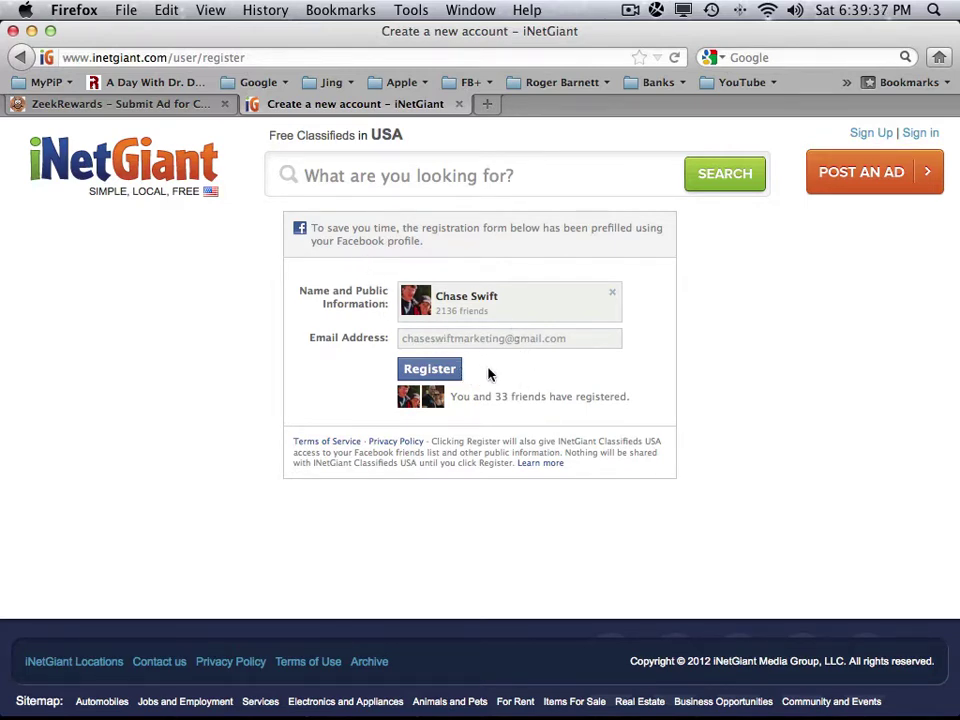
pyautogui.click(921, 132)
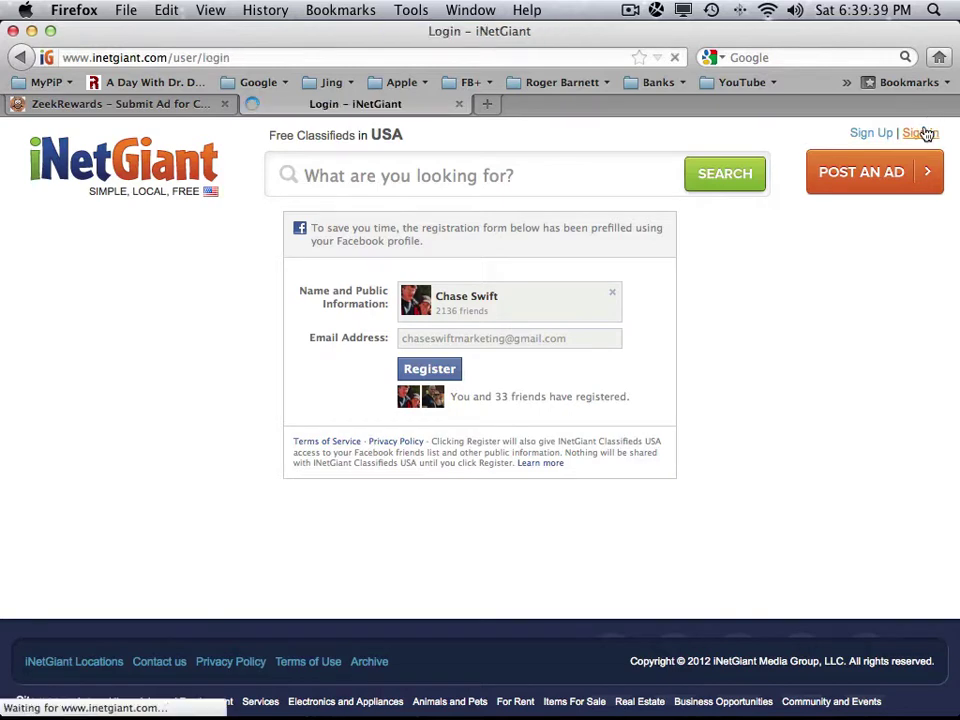
pyautogui.click(459, 286)
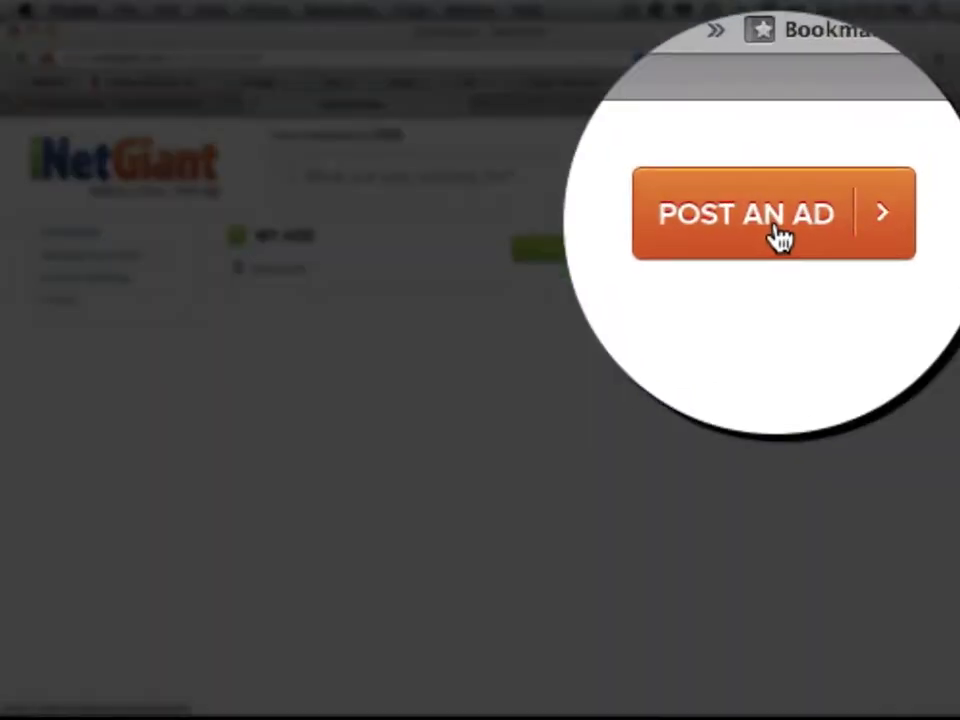
# - Start a new ad with region Colorado and city Fort Collins
pyautogui.click(780, 238)
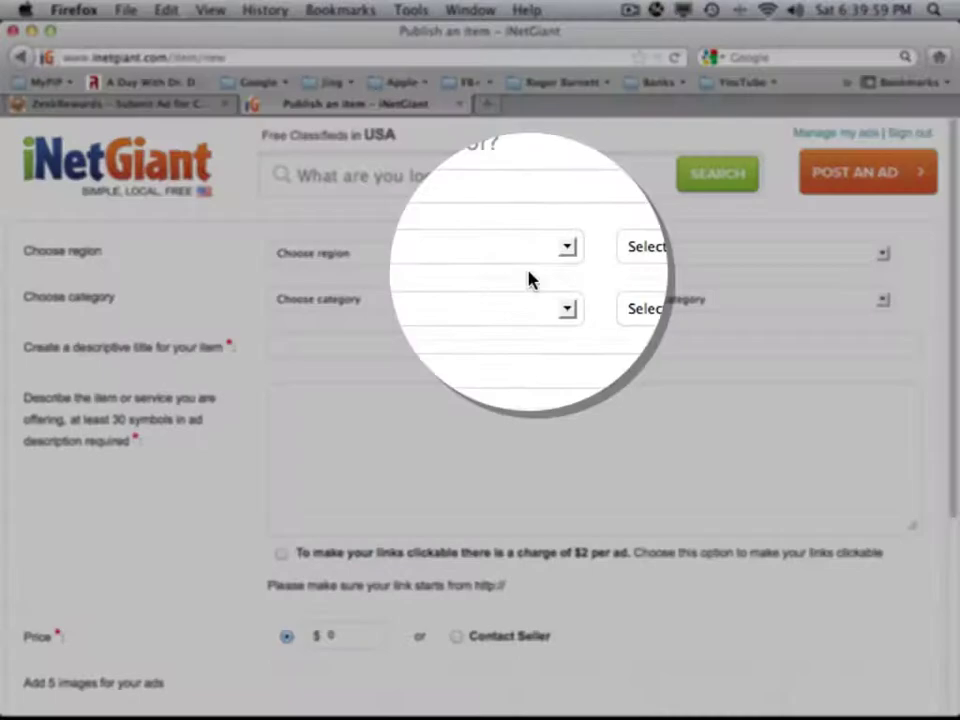
pyautogui.click(556, 255)
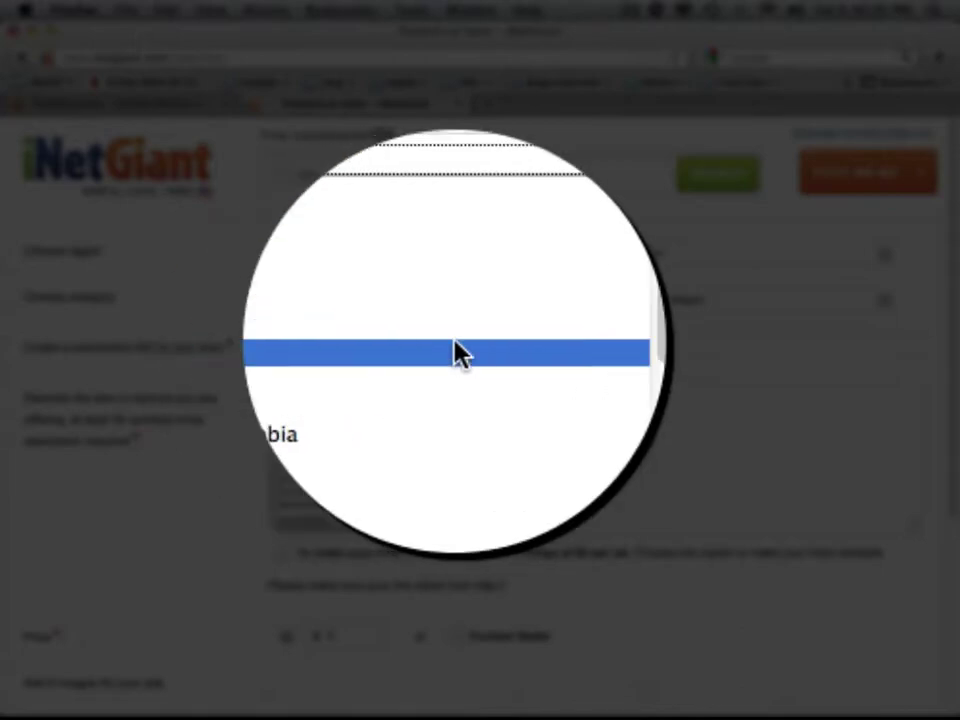
pyautogui.scroll(-3, 549, 340)
pyautogui.scroll(-6, 540, 430)
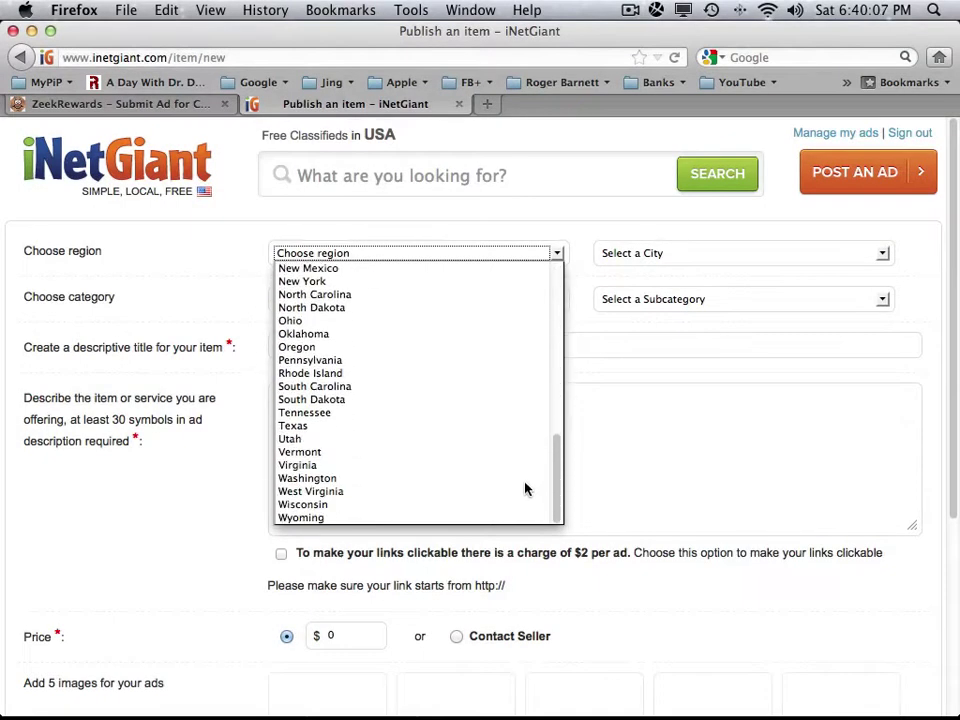
pyautogui.scroll(8, 520, 410)
pyautogui.scroll(2, 510, 325)
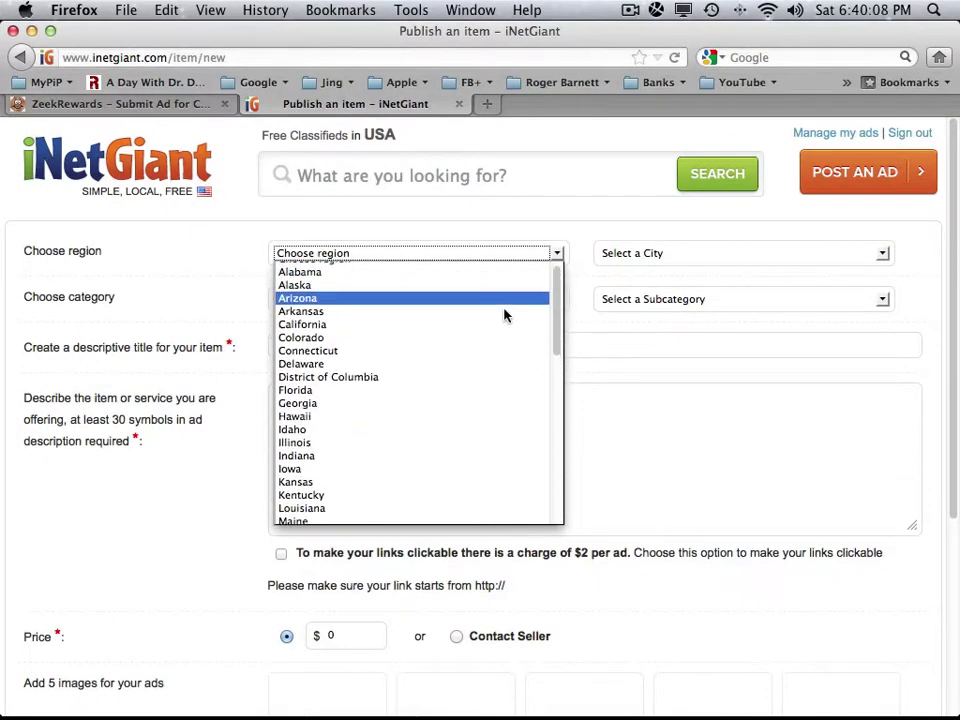
pyautogui.click(300, 337)
pyautogui.click(764, 255)
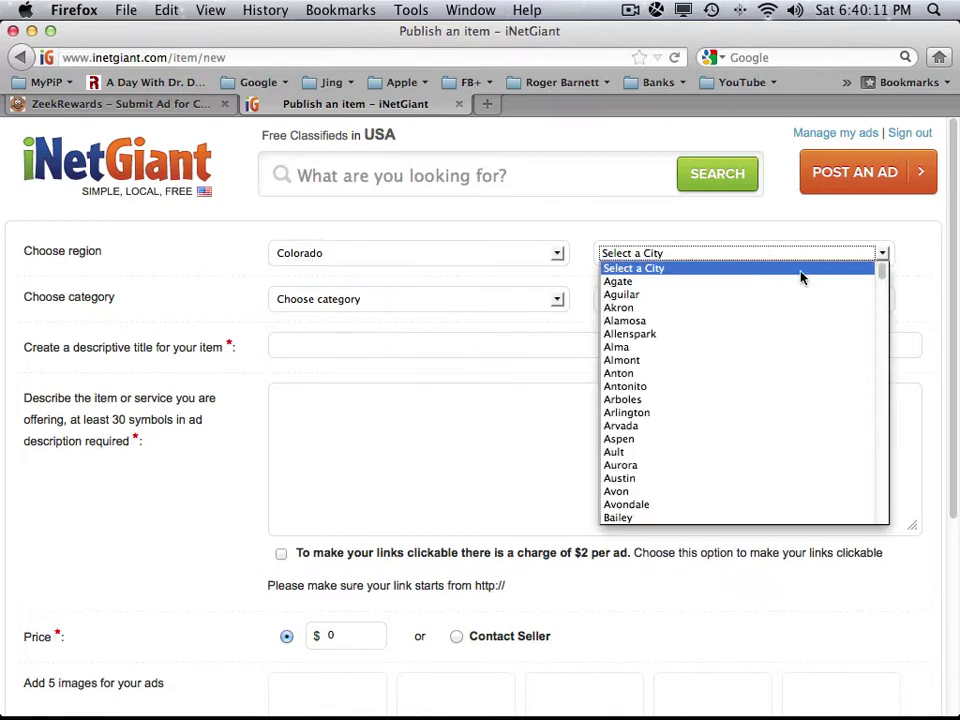
pyautogui.scroll(-3, 870, 304)
pyautogui.scroll(-10, 858, 344)
pyautogui.scroll(-3, 858, 344)
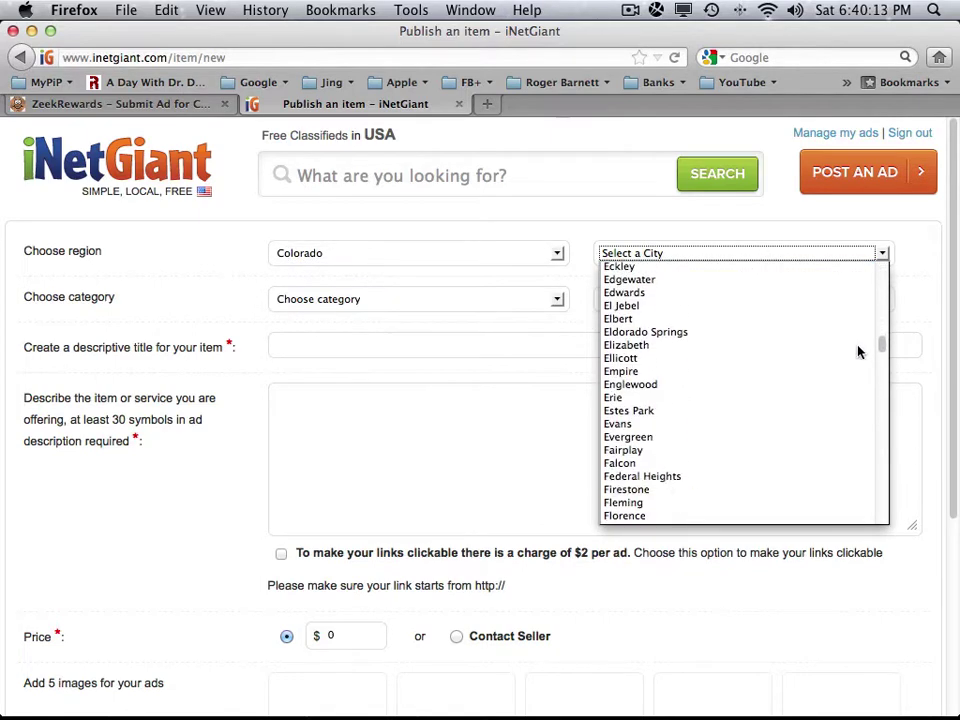
pyautogui.scroll(-3, 857, 353)
pyautogui.scroll(-1, 857, 353)
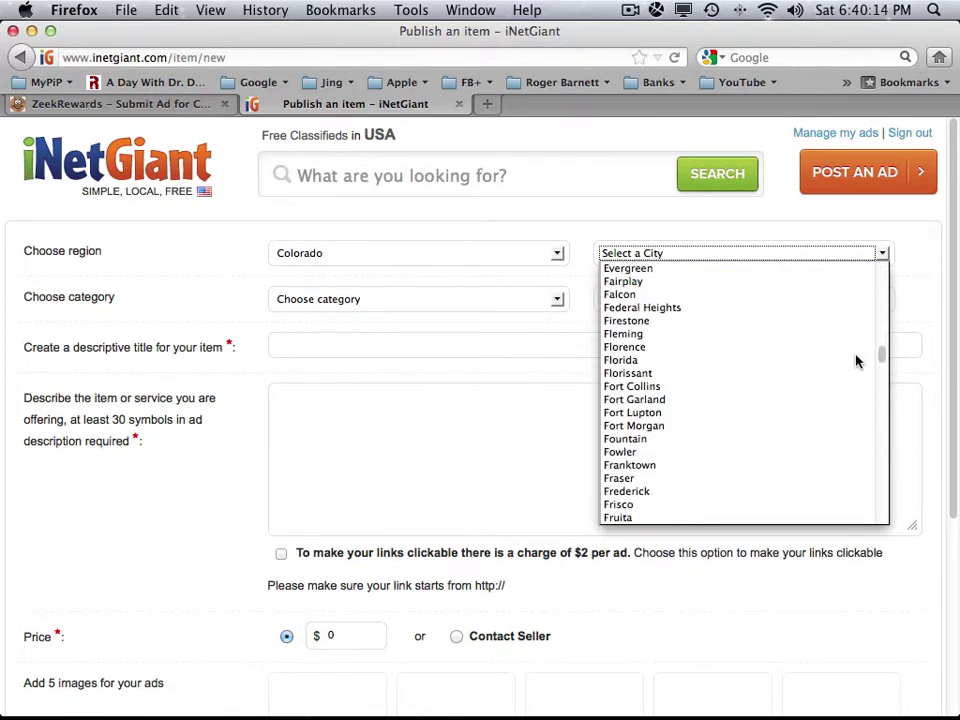
pyautogui.click(660, 387)
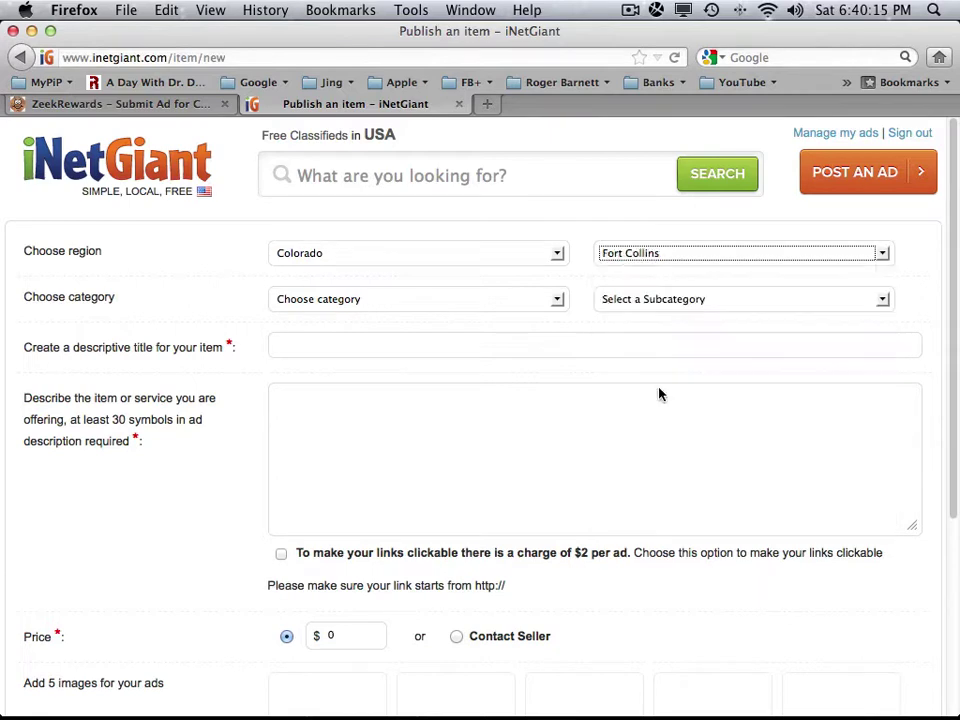
# - Set the ad category to Items For Sale with subcategory Penny Auctions
pyautogui.click(555, 300)
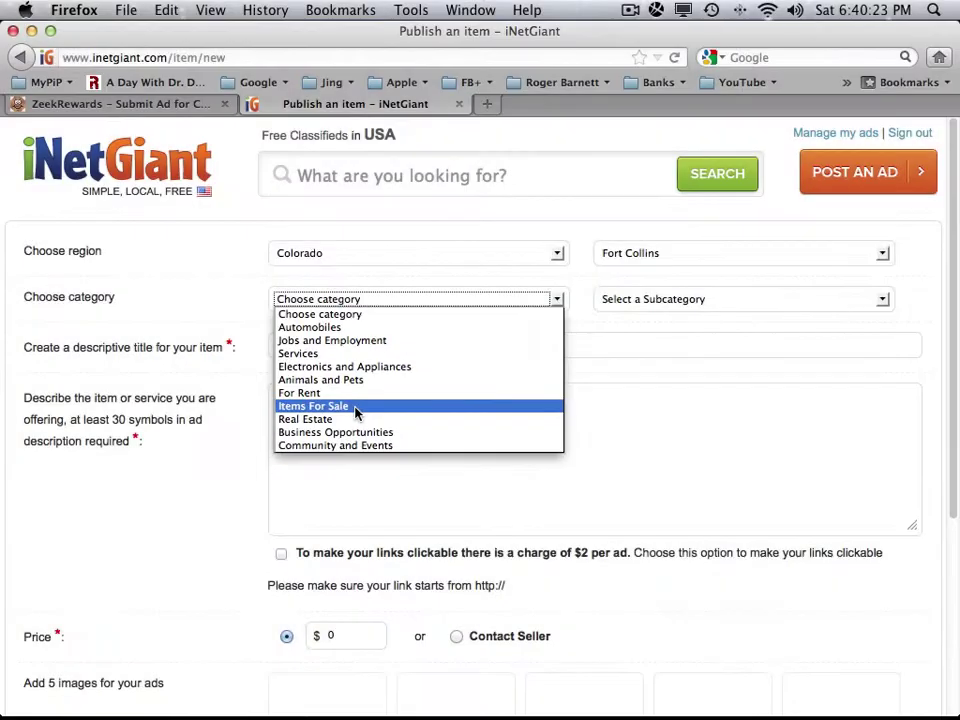
pyautogui.click(355, 405)
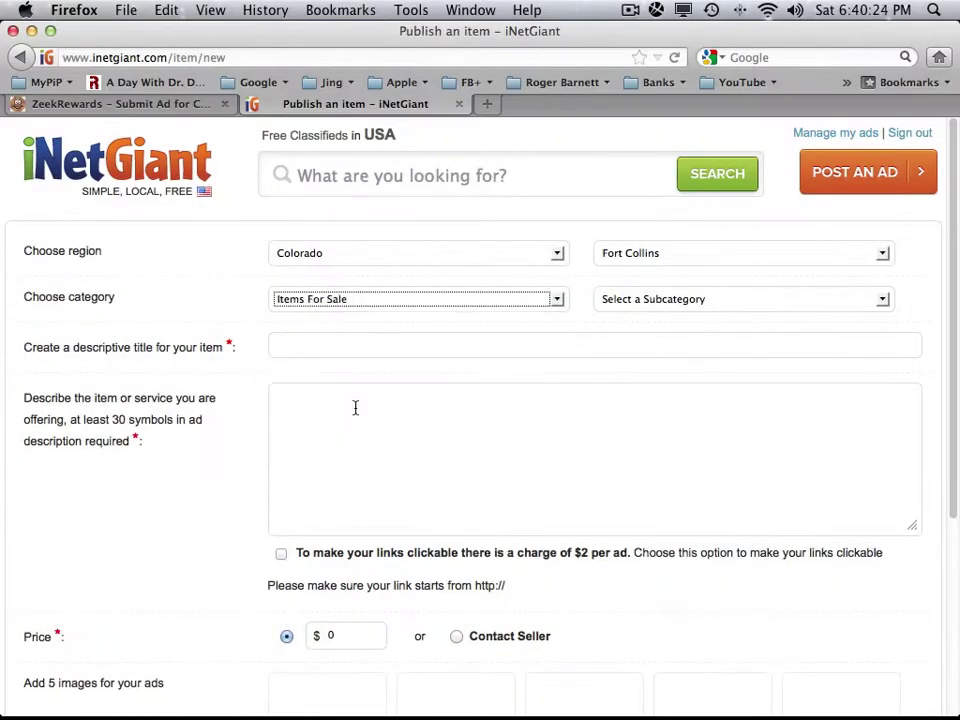
pyautogui.click(688, 301)
pyautogui.moveTo(884, 413); pyautogui.dragTo(878, 482)
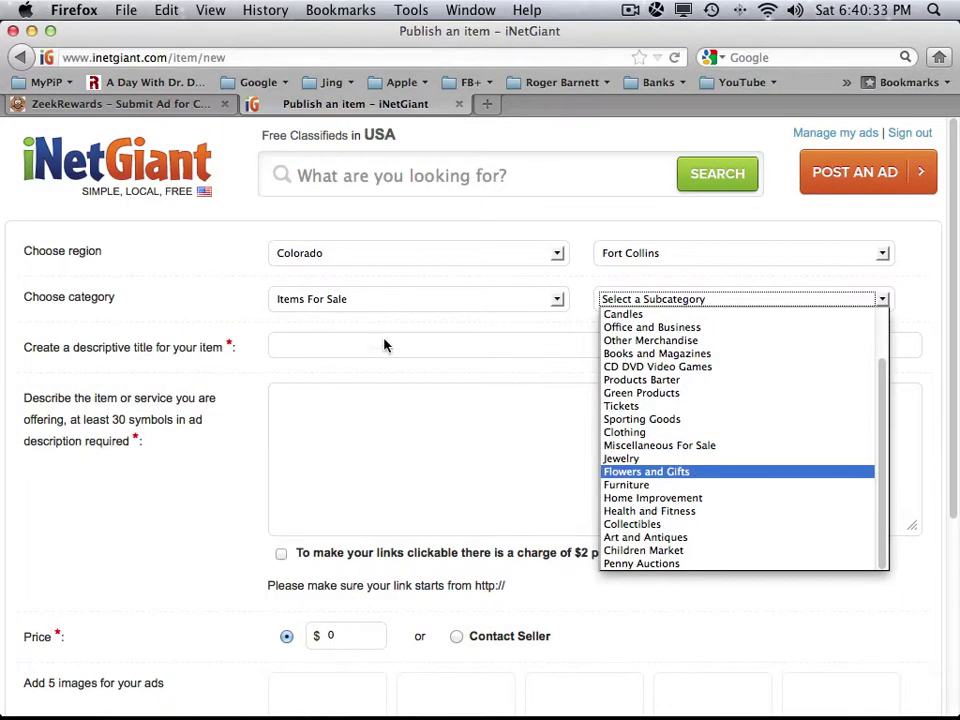
pyautogui.click(687, 565)
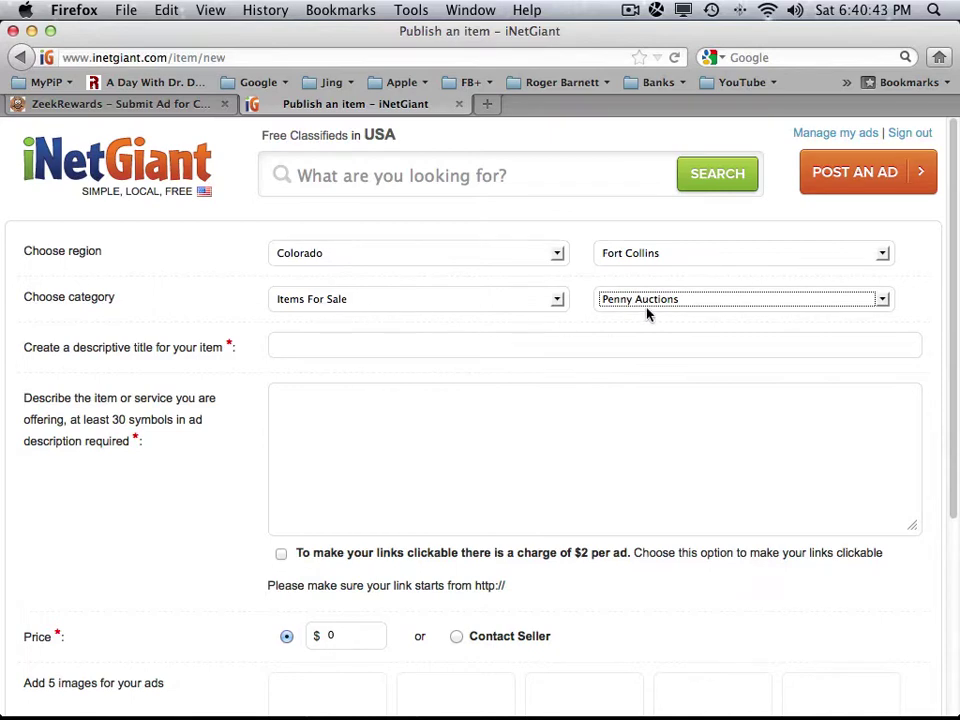
# - Paste the copied Free Bid Giveaway ad text into the description box
pyautogui.click(350, 408)
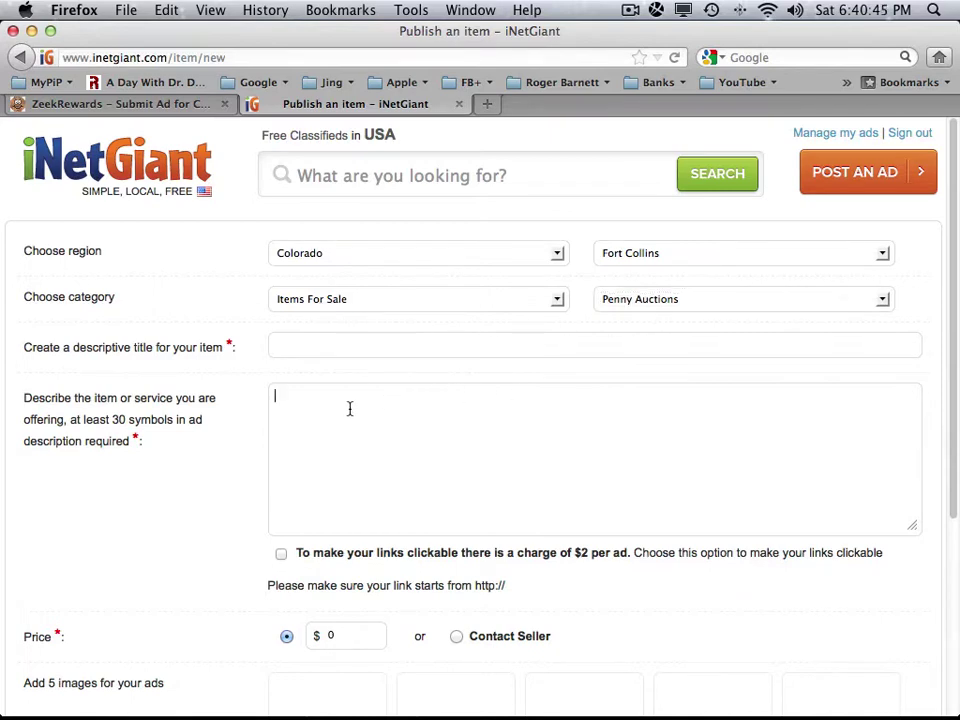
pyautogui.rightClick(337, 417)
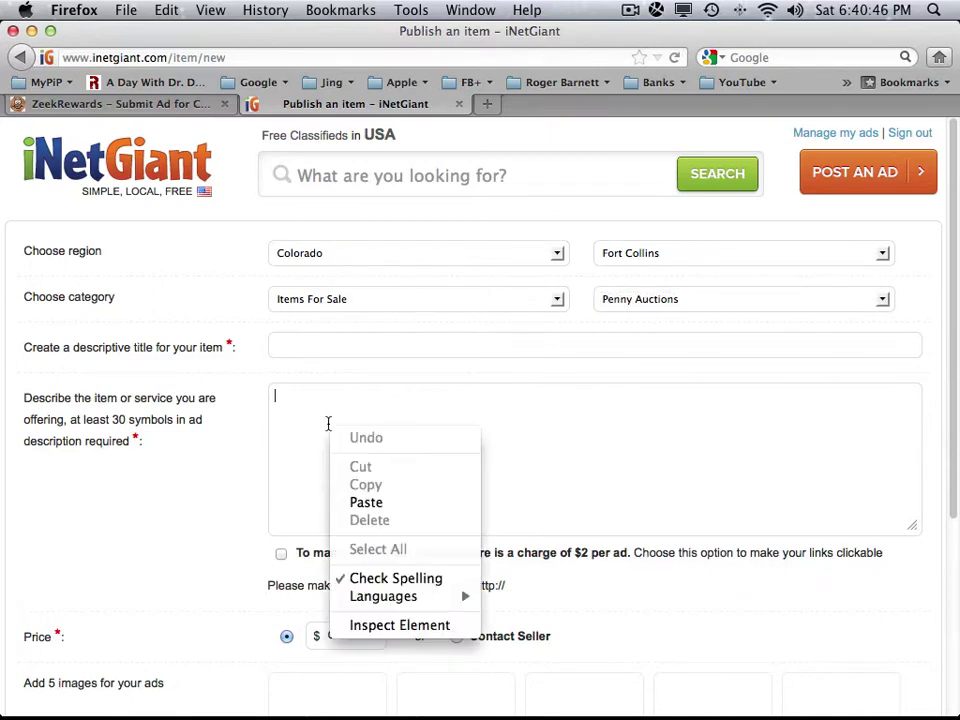
pyautogui.click(398, 503)
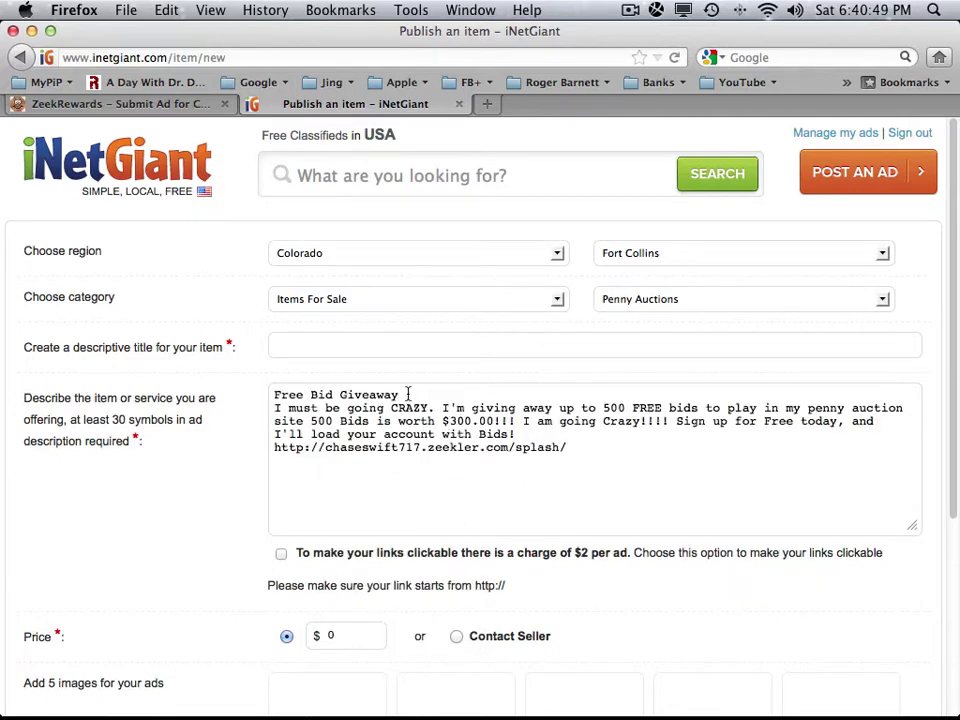
# - Copy the description's first line and paste it as the title 'Free Bid Giveaway'
pyautogui.tripleClick(368, 397)
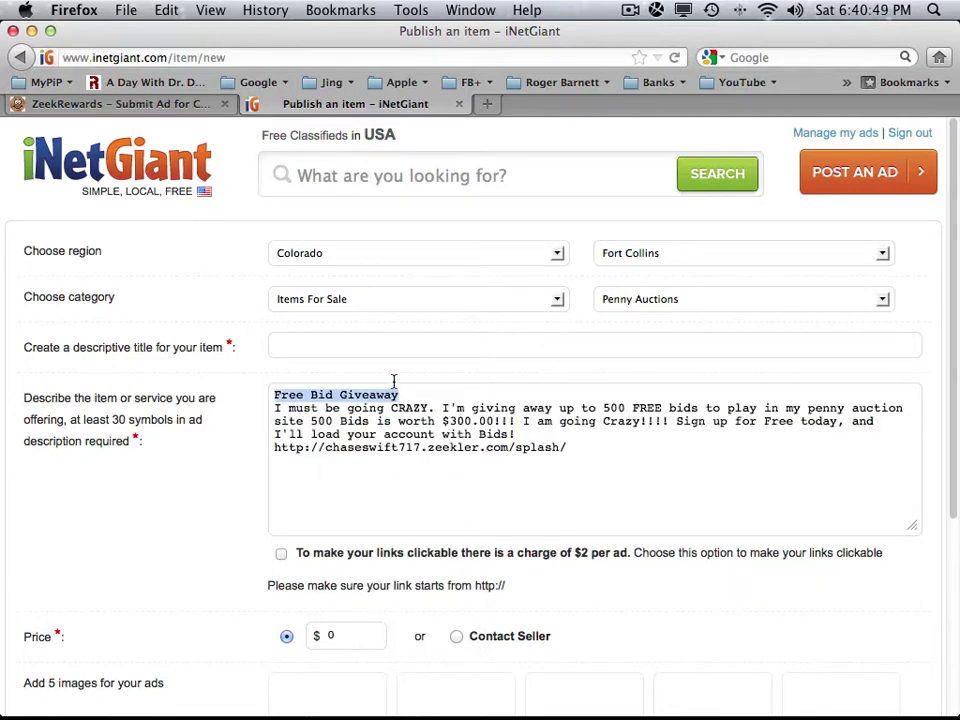
pyautogui.rightClick(325, 397)
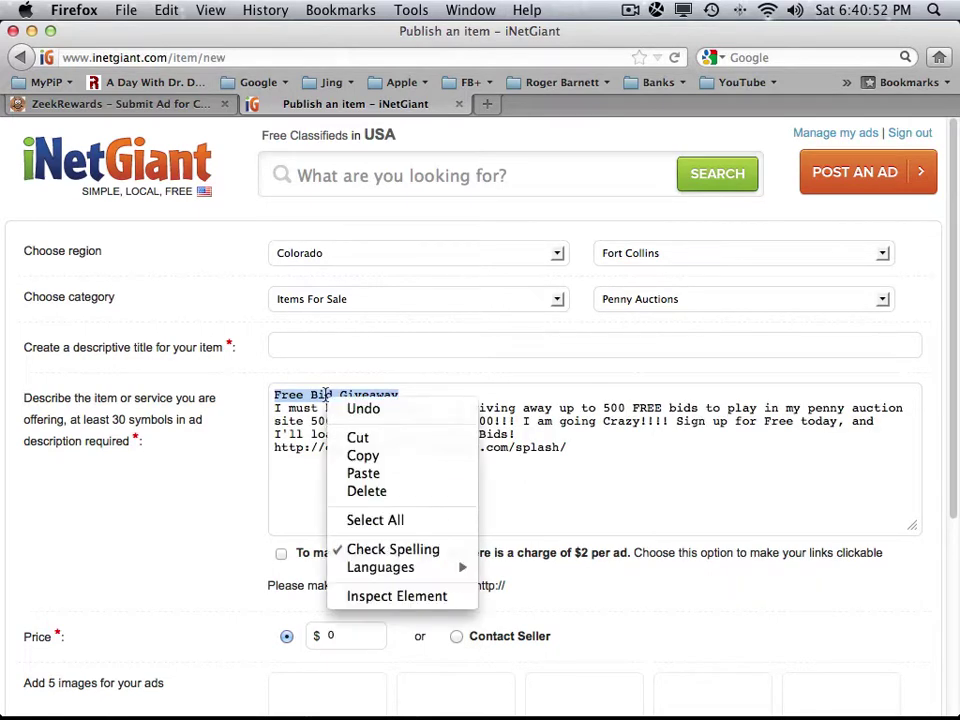
pyautogui.click(364, 457)
pyautogui.click(360, 343)
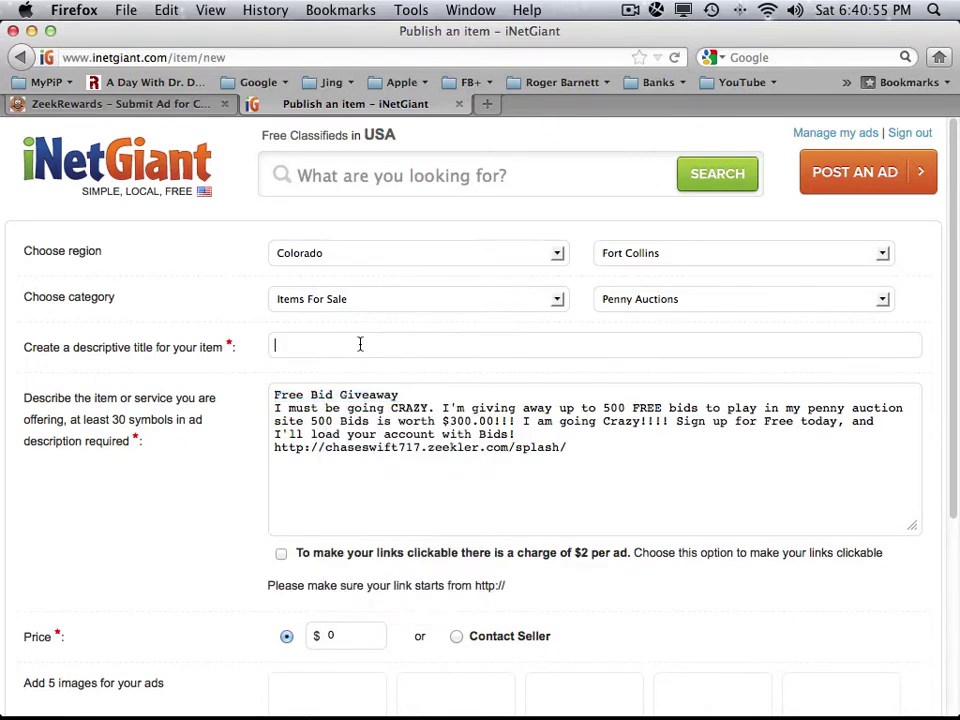
pyautogui.rightClick(350, 344)
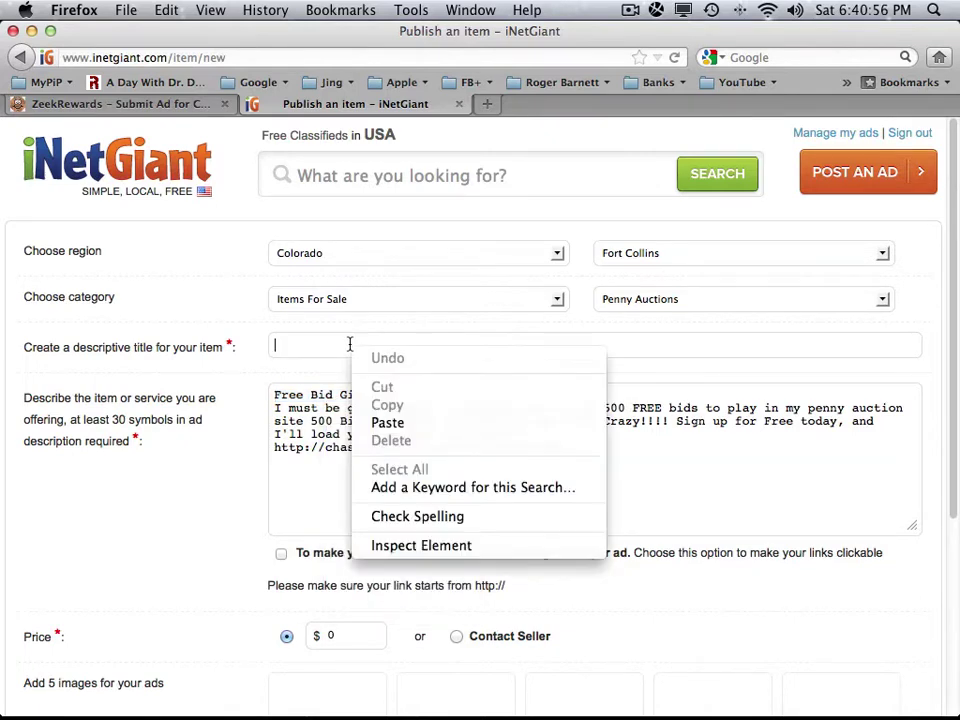
pyautogui.click(380, 422)
pyautogui.click(558, 477)
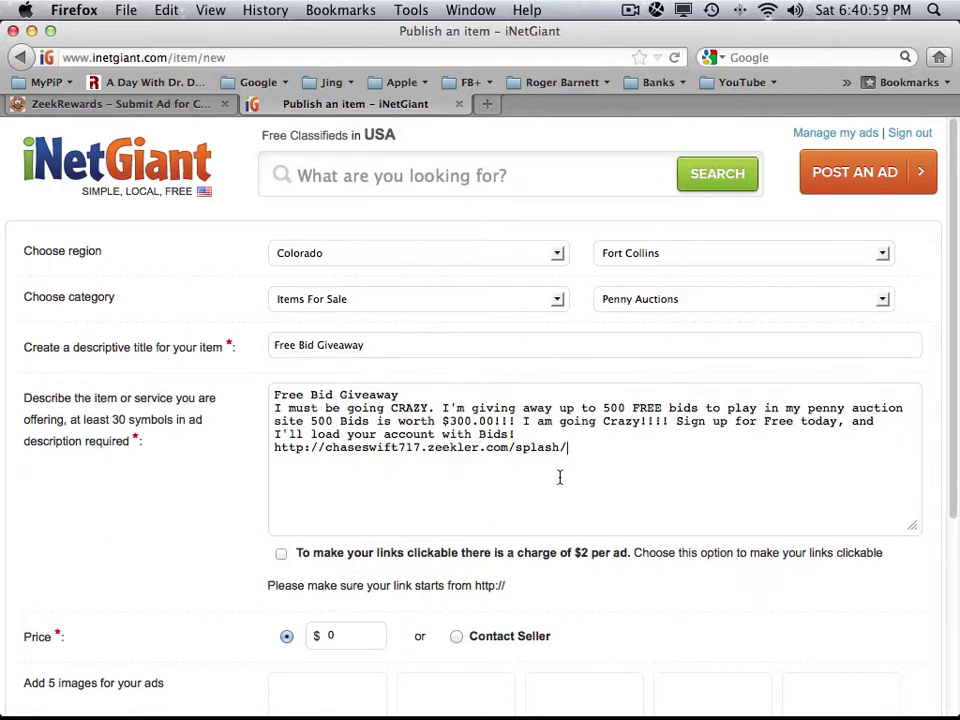
# - Clear the title field and retype 'Free Bid Giveaway', dismissing the autocomplete suggestions
pyautogui.doubleClick(360, 344)
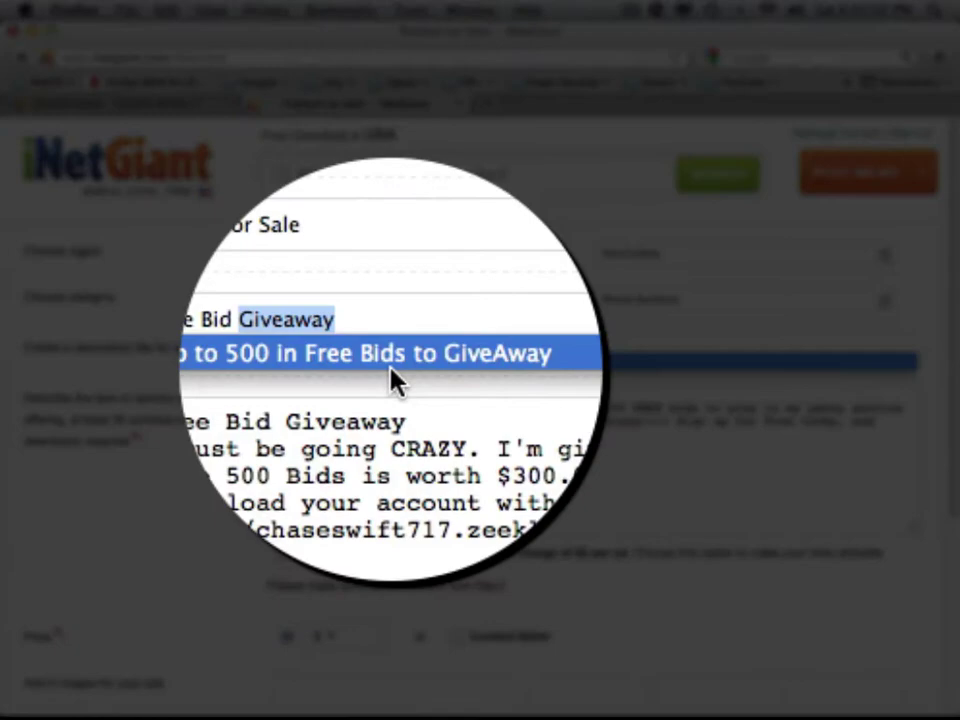
pyautogui.click(437, 420)
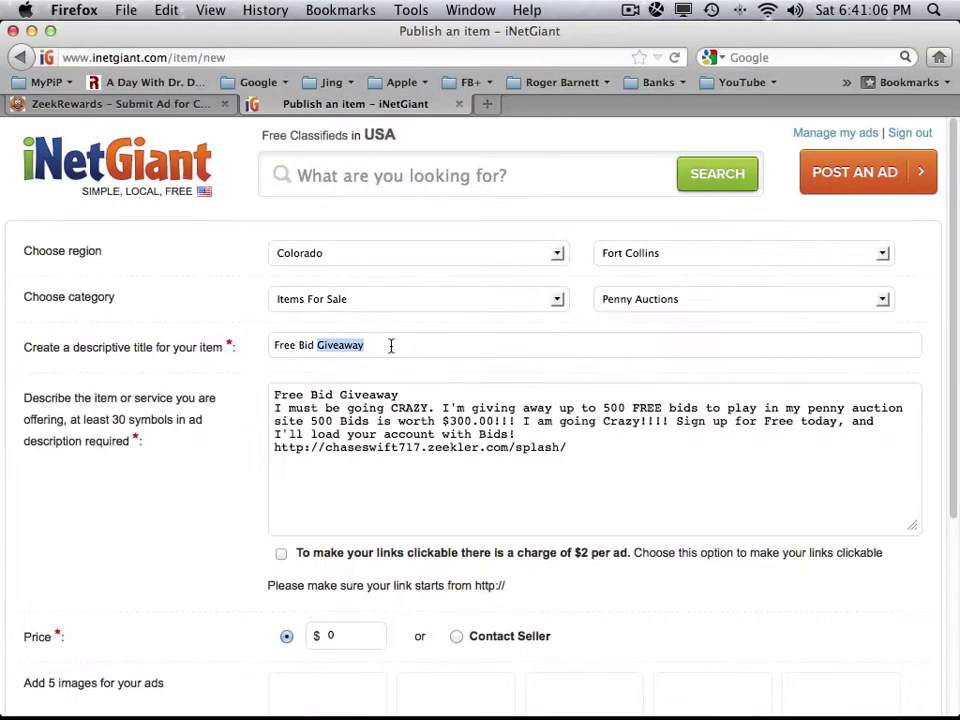
pyautogui.click(390, 345)
pyautogui.press('BackSpace')
pyautogui.press('BackSpace')
pyautogui.press('BackSpace')
pyautogui.press('BackSpace')
pyautogui.press('BackSpace')
pyautogui.press('BackSpace')
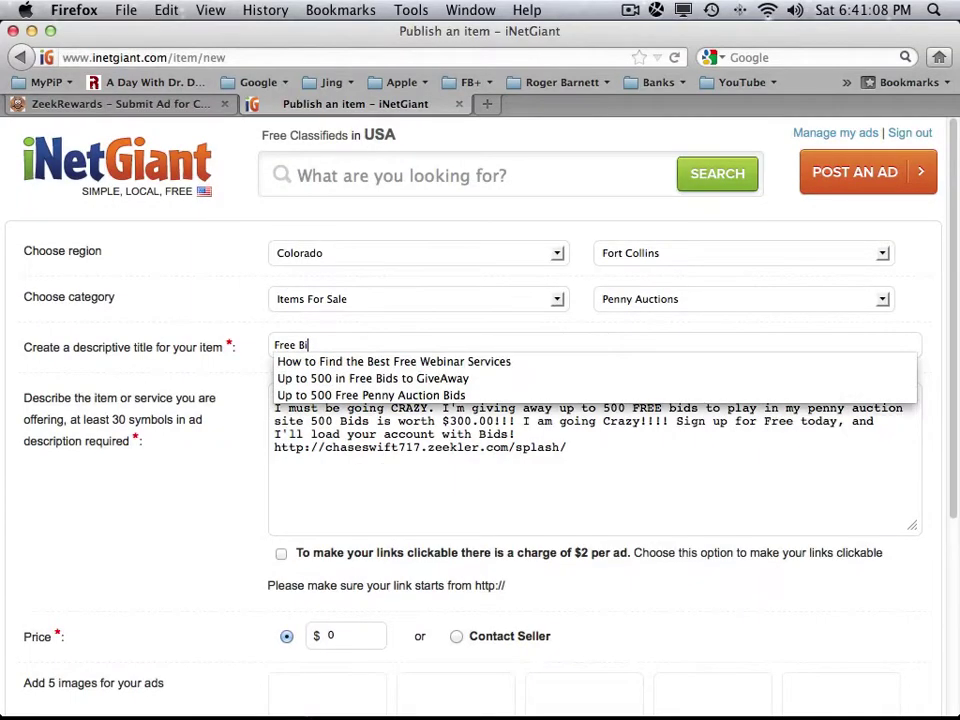
pyautogui.press('BackSpace')
pyautogui.press('BackSpace')
pyautogui.press('BackSpace')
pyautogui.press('BackSpace')
pyautogui.press('BackSpace')
pyautogui.press('BackSpace')
pyautogui.click(463, 476)
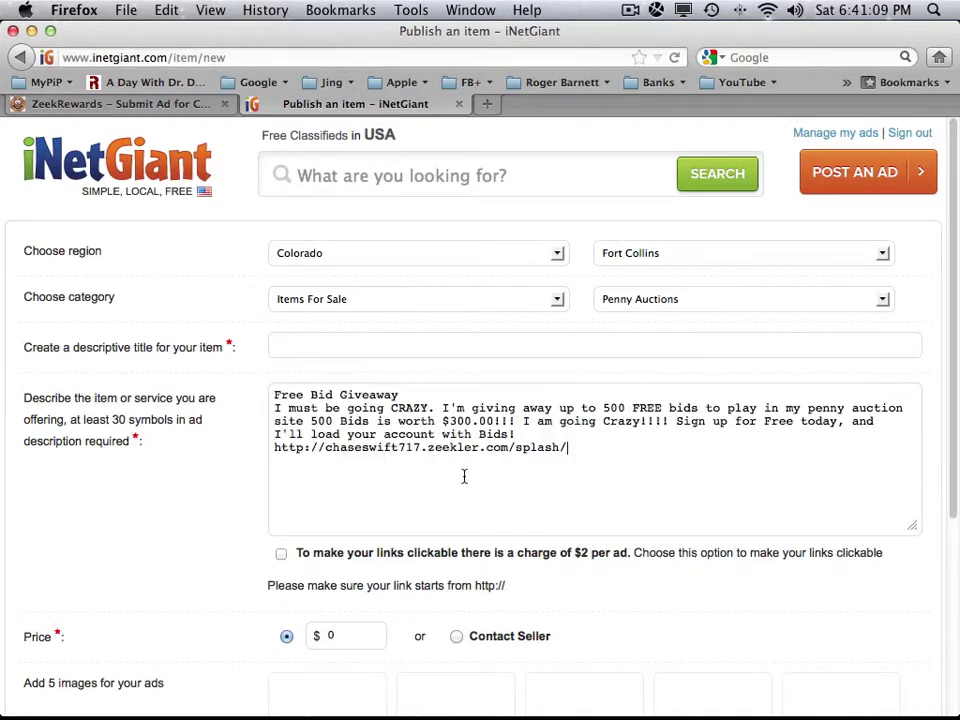
pyautogui.click(398, 340)
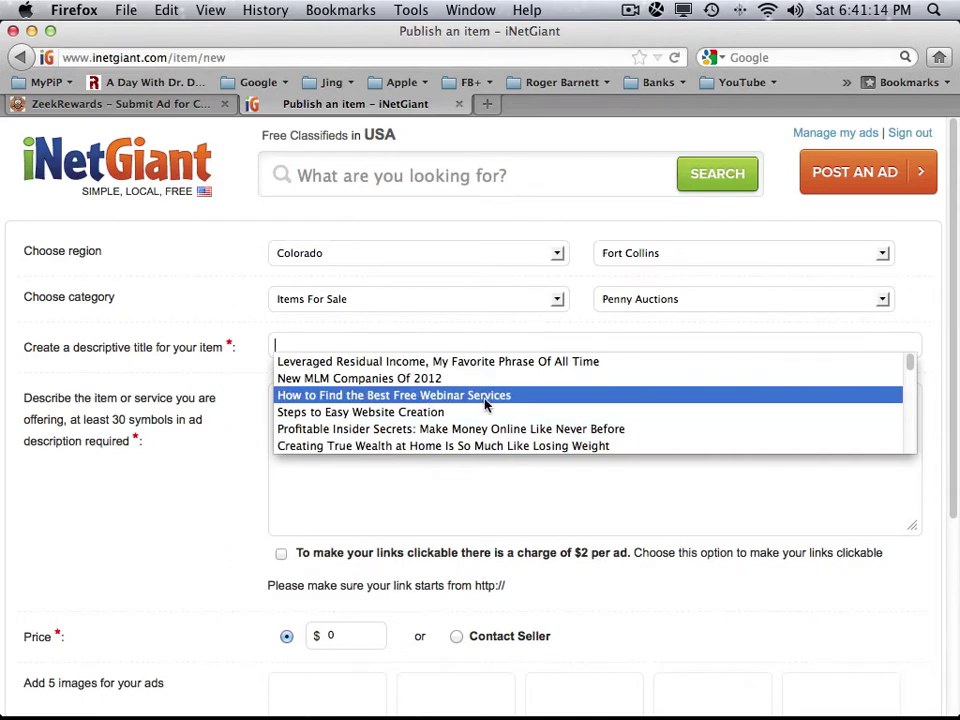
pyautogui.click(441, 469)
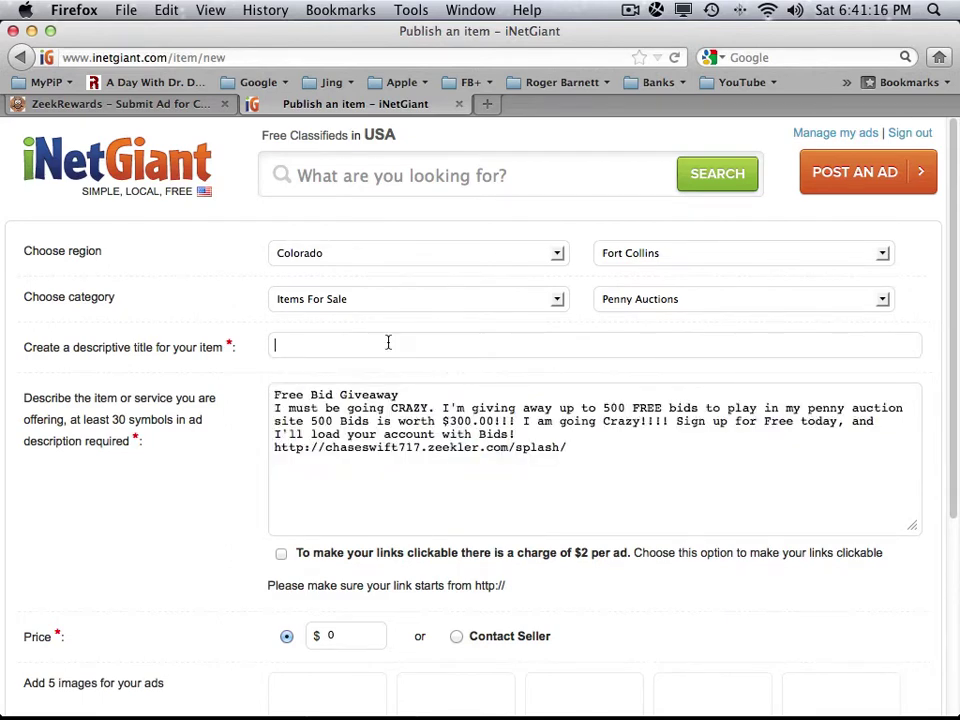
pyautogui.click(388, 342)
pyautogui.write('Free Bid Giveaway')
pyautogui.click(445, 478)
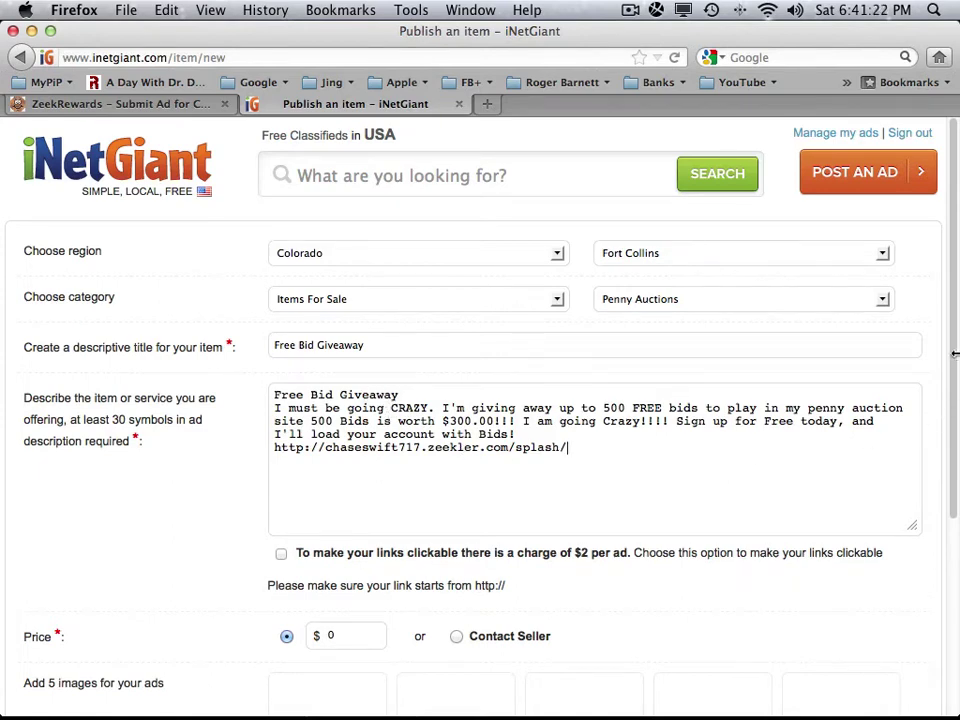
# - Scroll down the completed ad form toward the posting controls
pyautogui.scroll(-2, 938, 446)
pyautogui.scroll(-3, 913, 611)
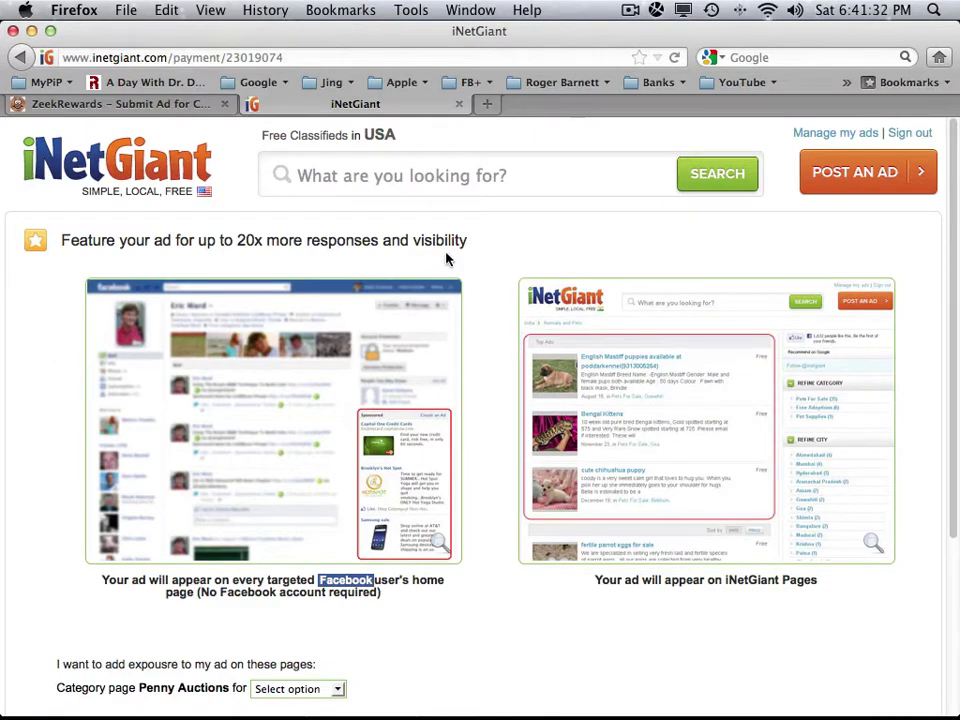
pyautogui.scroll(-5, 912, 541)
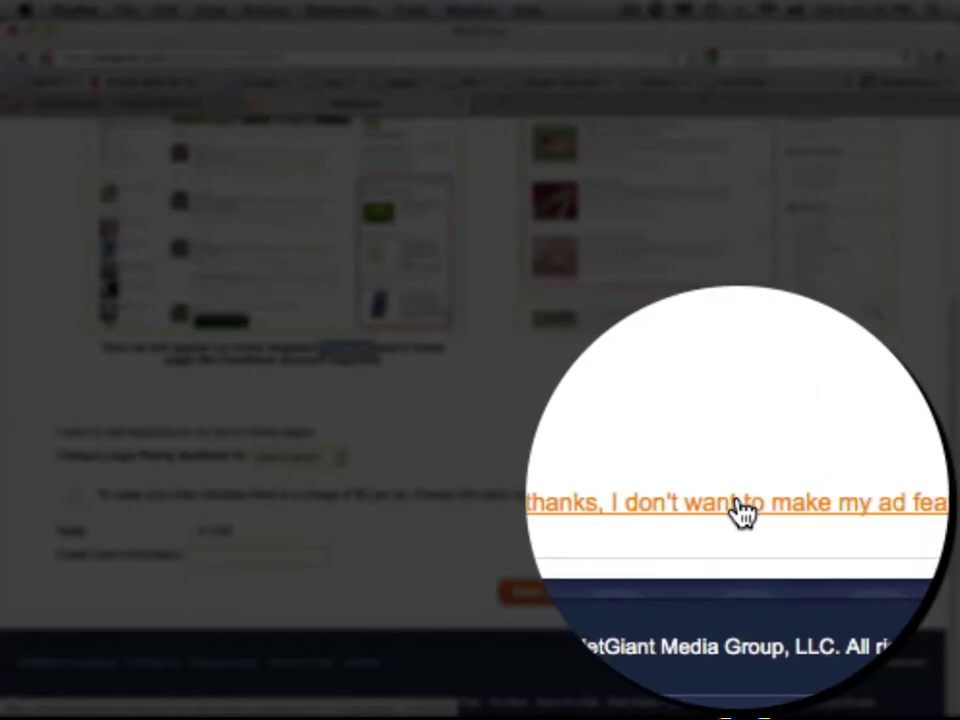
pyautogui.click(790, 596)
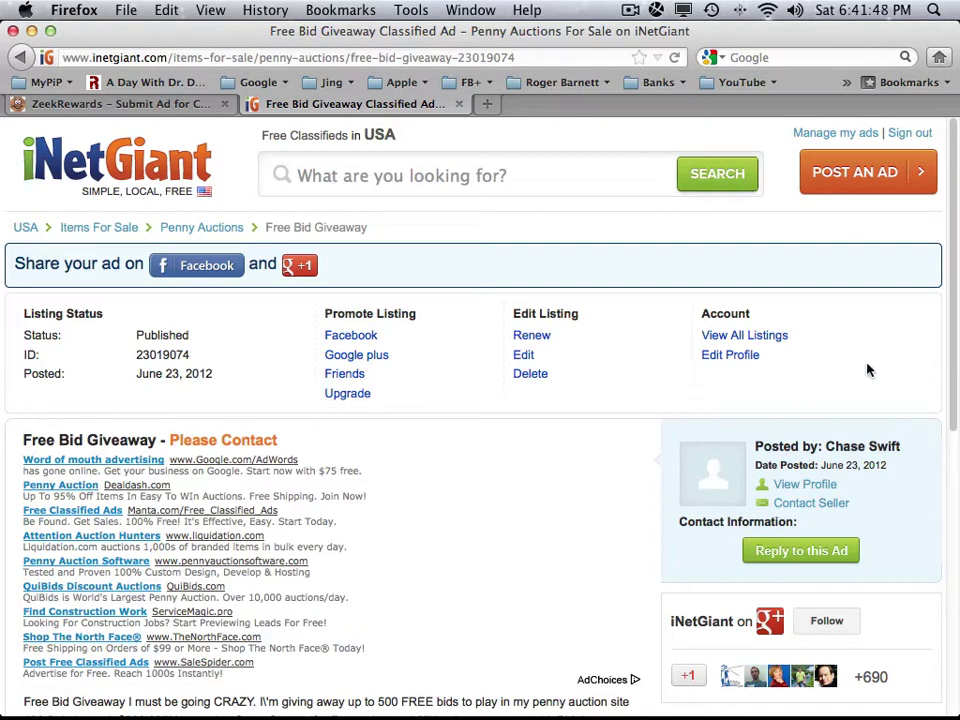
pyautogui.scroll(-1, 951, 320)
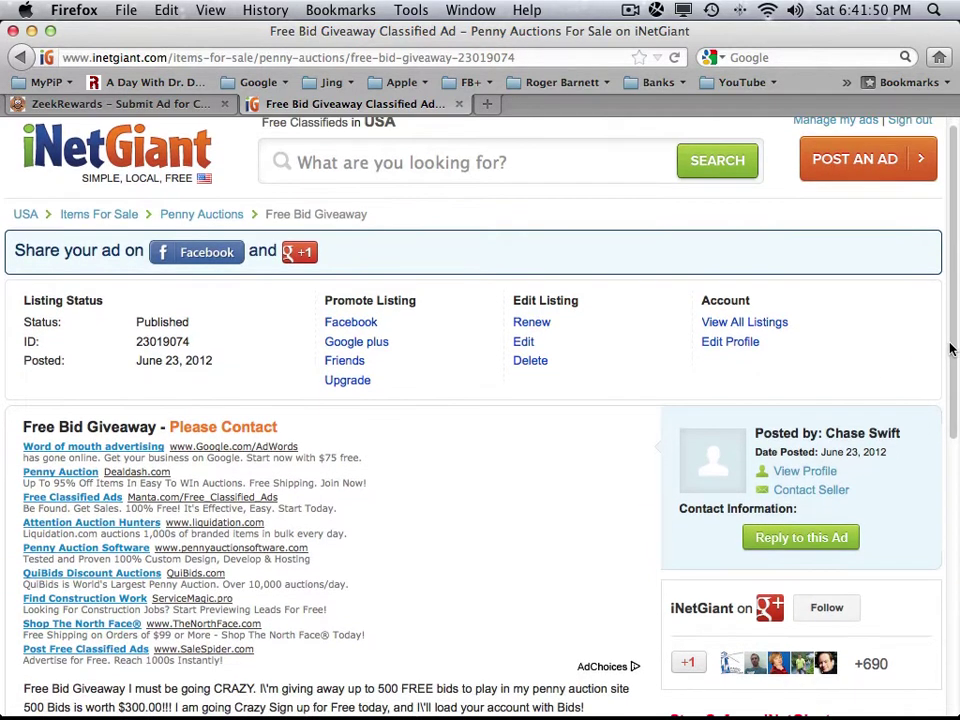
pyautogui.scroll(-5, 940, 380)
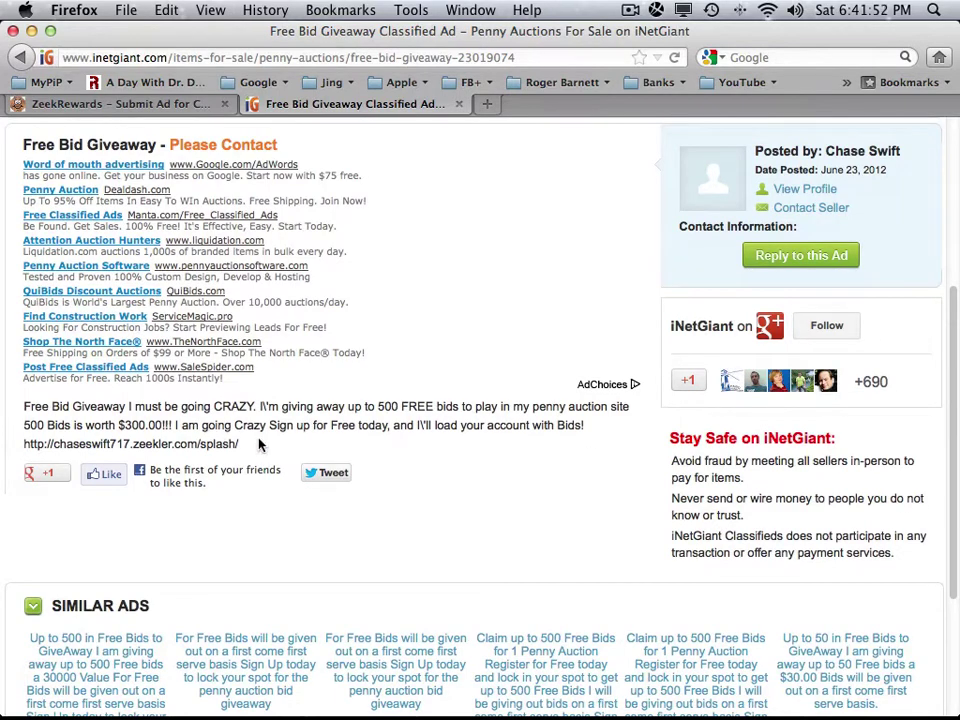
pyautogui.moveTo(240, 444); pyautogui.dragTo(25, 405)
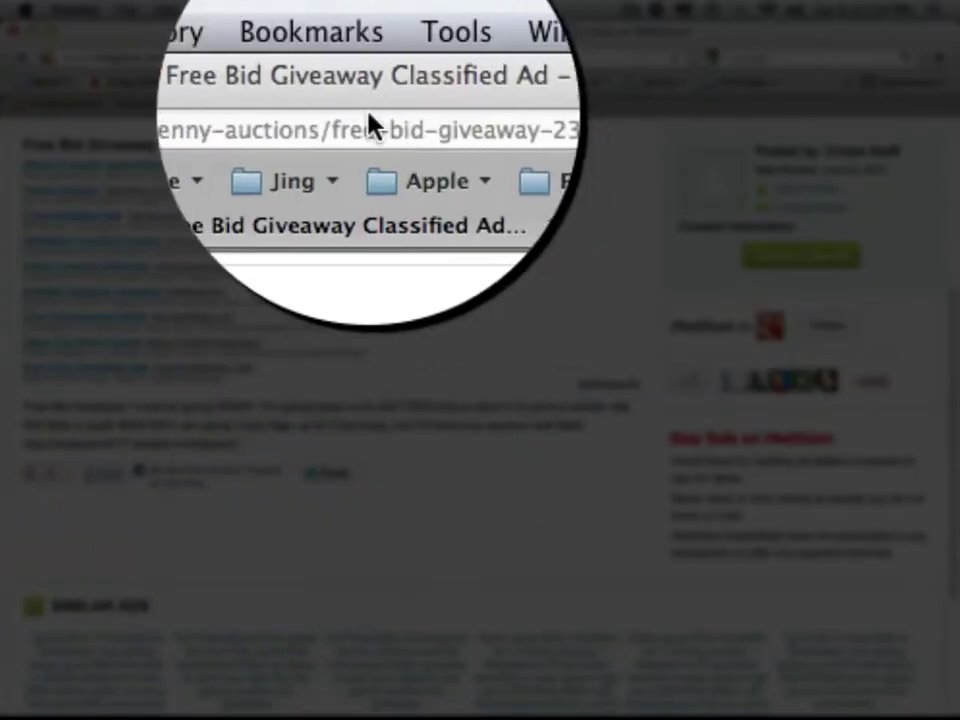
pyautogui.click(370, 125)
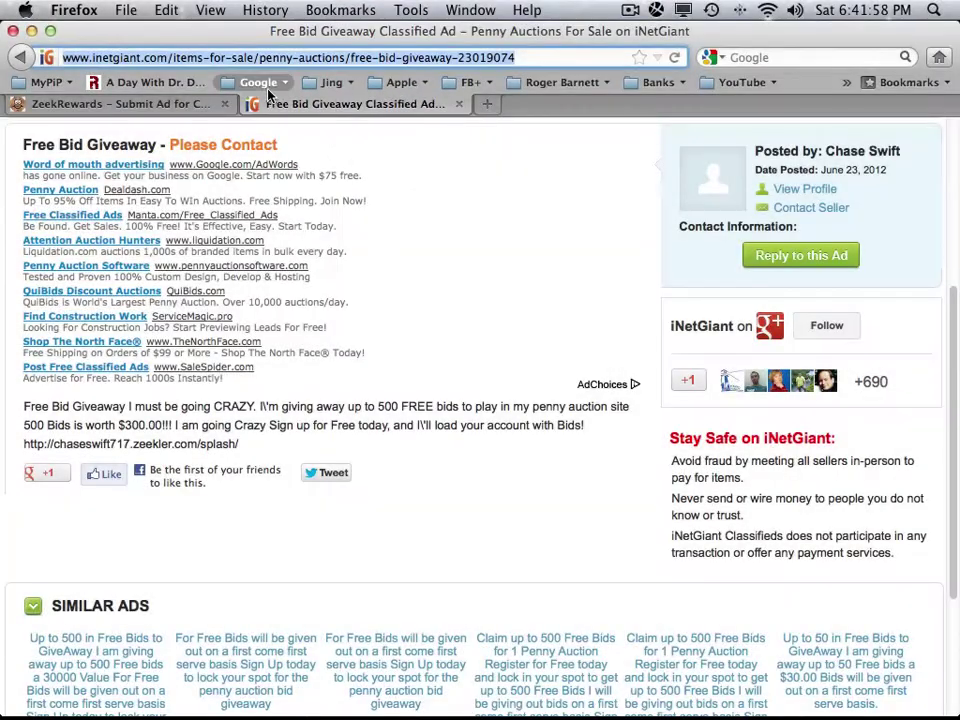
pyautogui.scroll(3, 938, 237)
pyautogui.scroll(3, 868, 150)
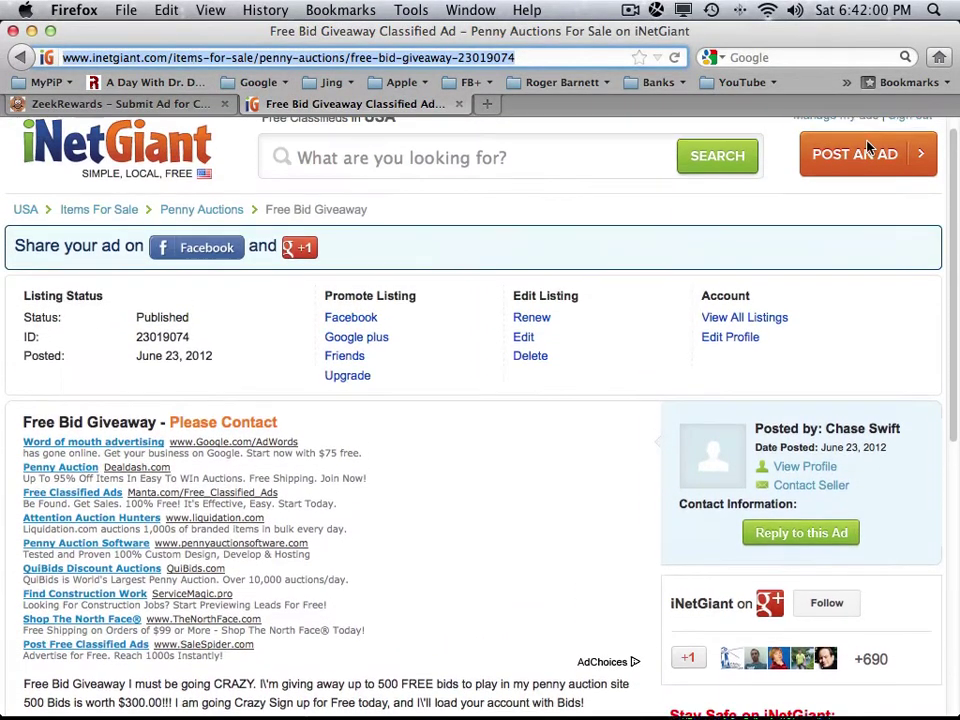
pyautogui.scroll(-3, 858, 200)
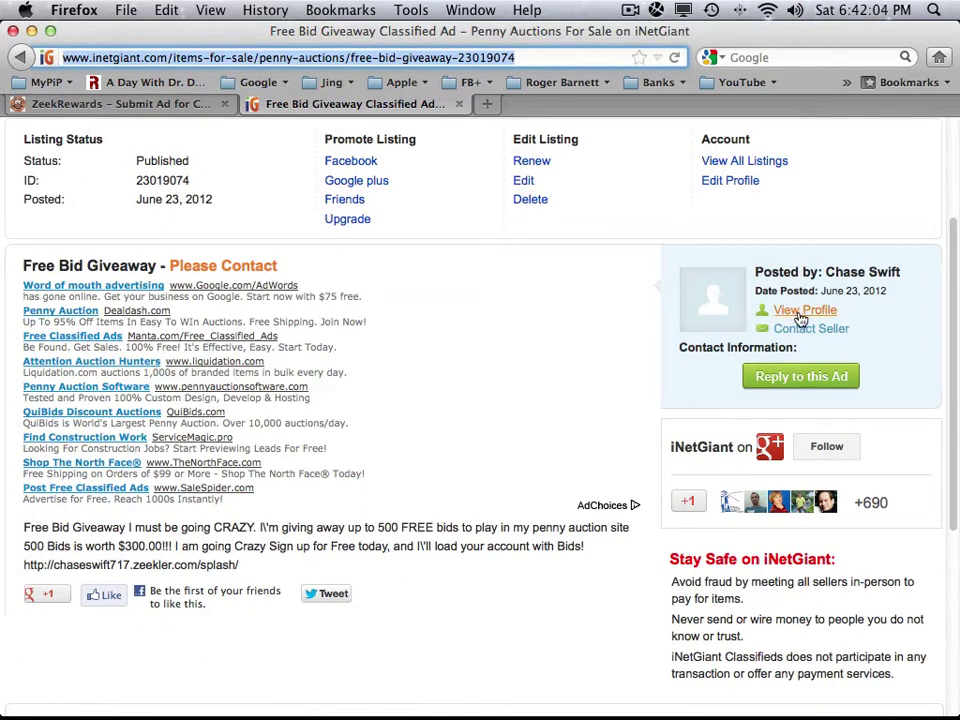
pyautogui.scroll(-1, 946, 345)
pyautogui.scroll(-3, 946, 352)
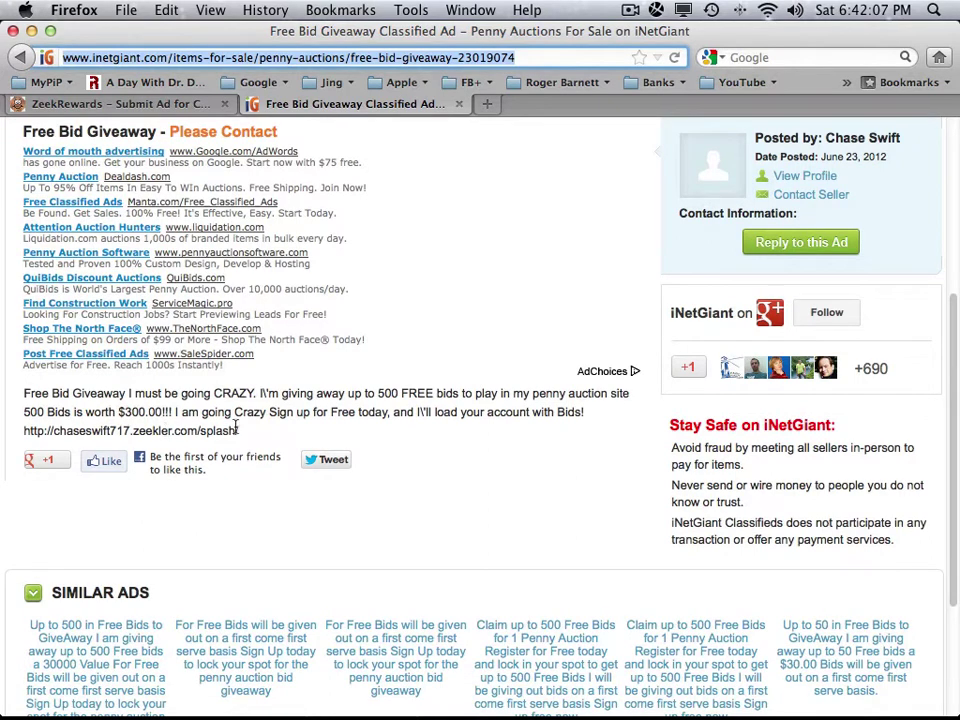
# - Copy the live listing's web address ending in free-bid-giveaway-23019074
pyautogui.scroll(10, 950, 275)
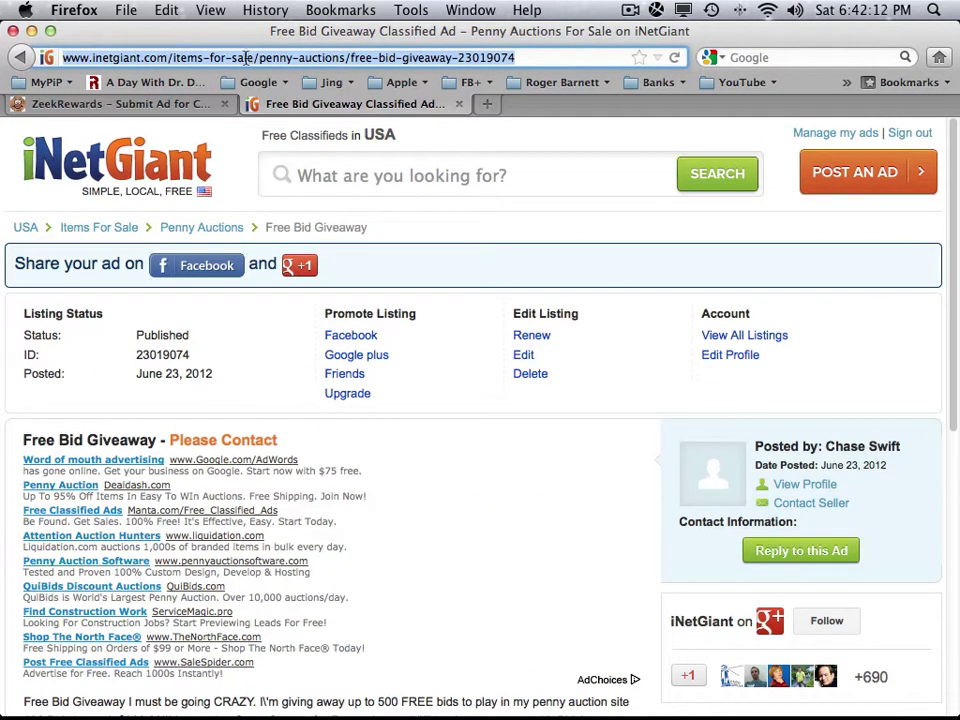
pyautogui.click(547, 142)
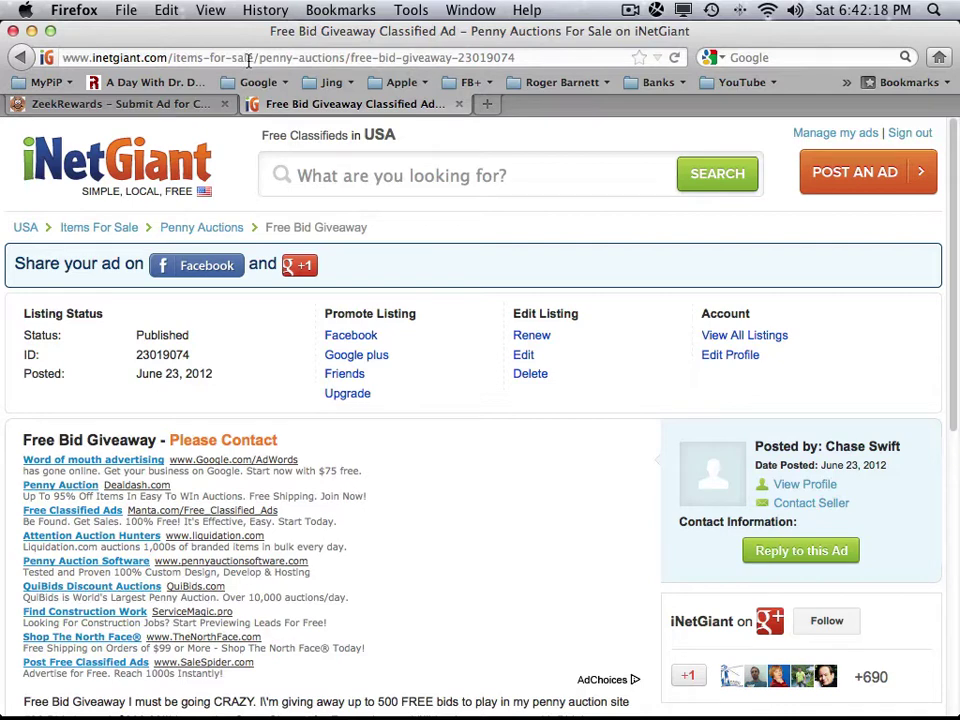
pyautogui.click(249, 60)
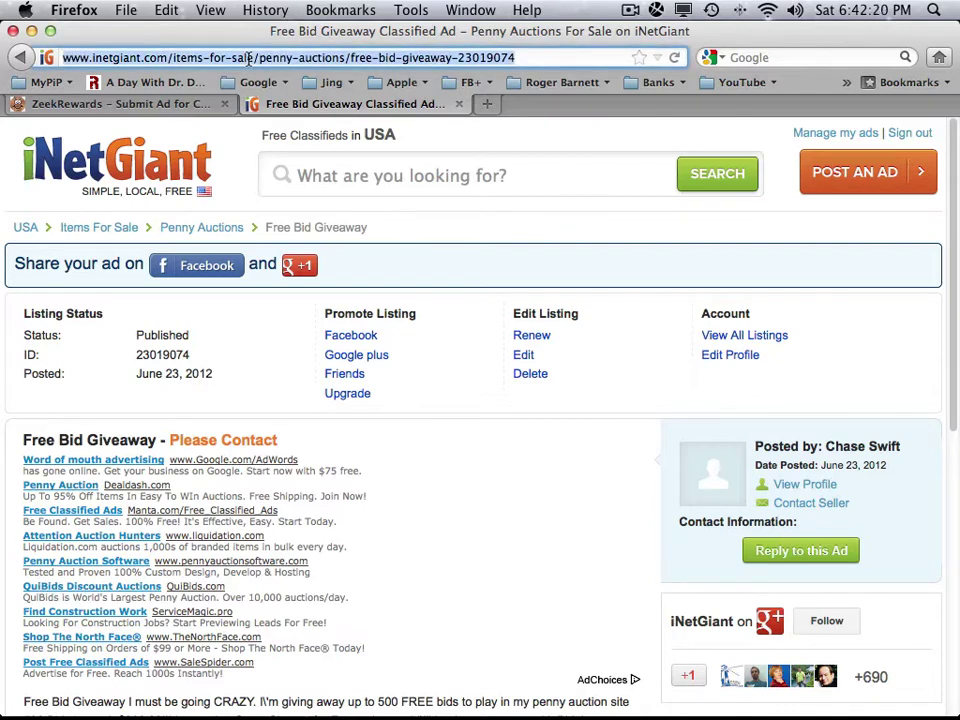
pyautogui.click(527, 146)
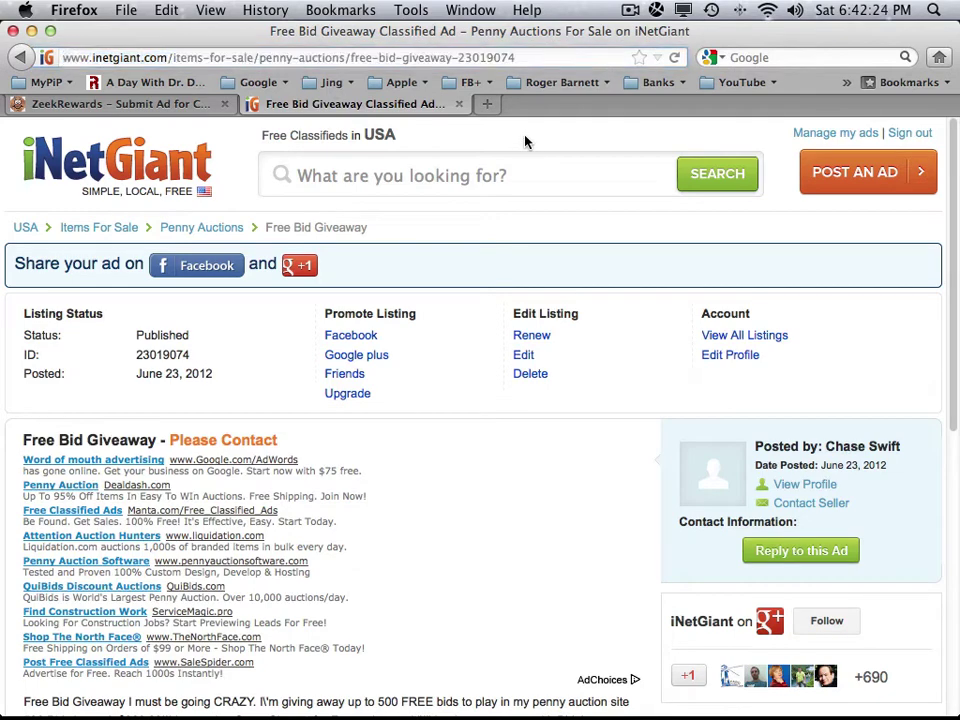
pyautogui.click(259, 57)
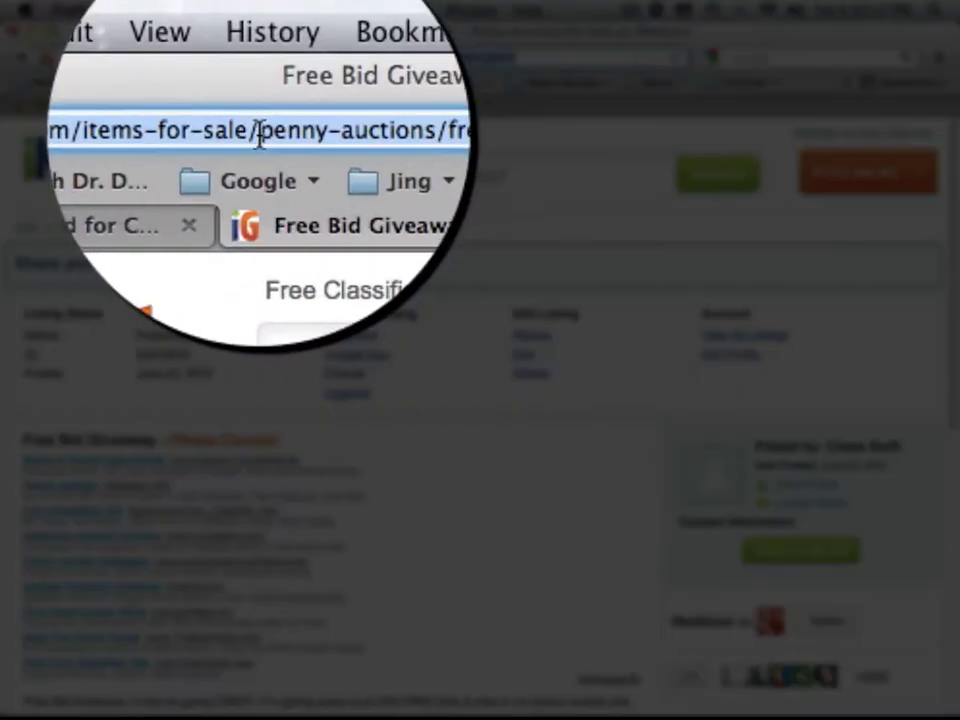
pyautogui.rightClick(259, 57)
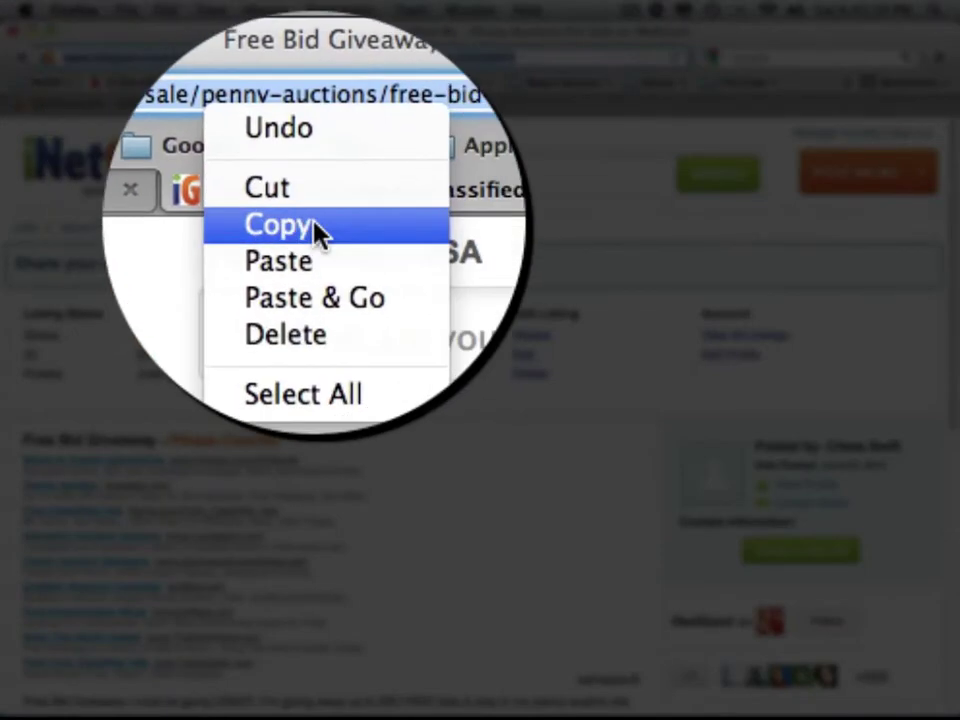
pyautogui.click(315, 232)
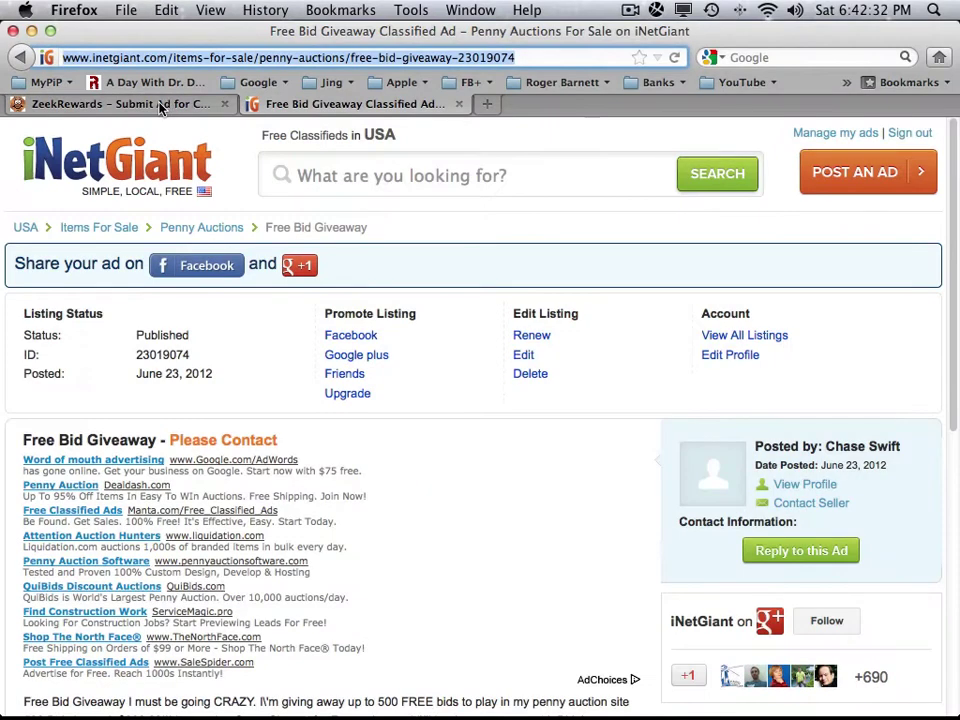
# - Back in ZeekRewards, choose Step 3 'Register your Ad to Qualify for Today's Cash Rewards'
pyautogui.click(160, 108)
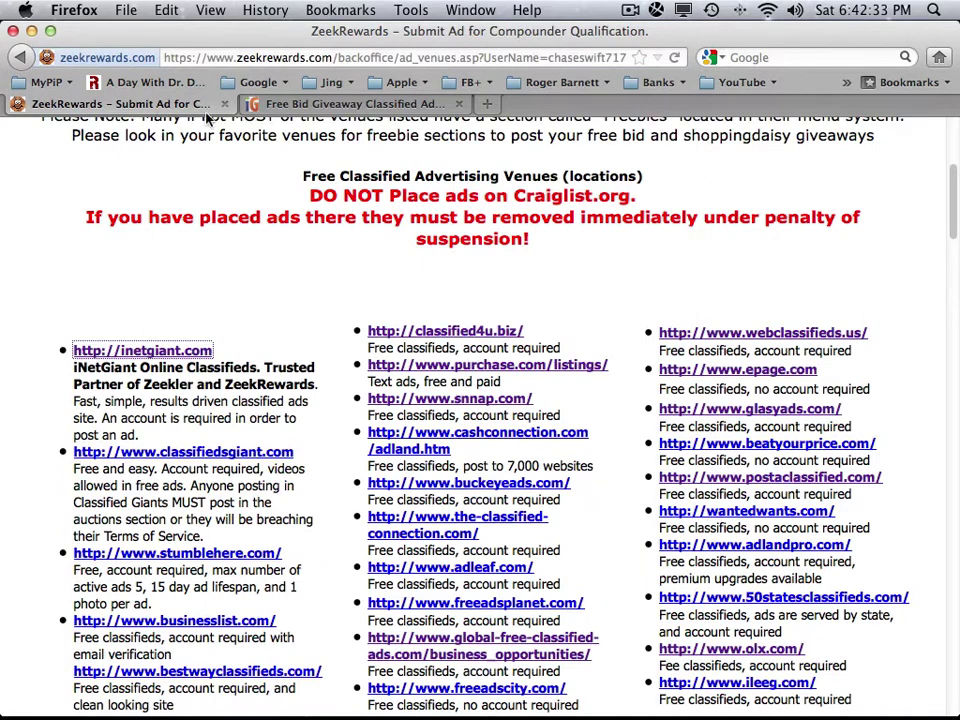
pyautogui.scroll(5, 948, 154)
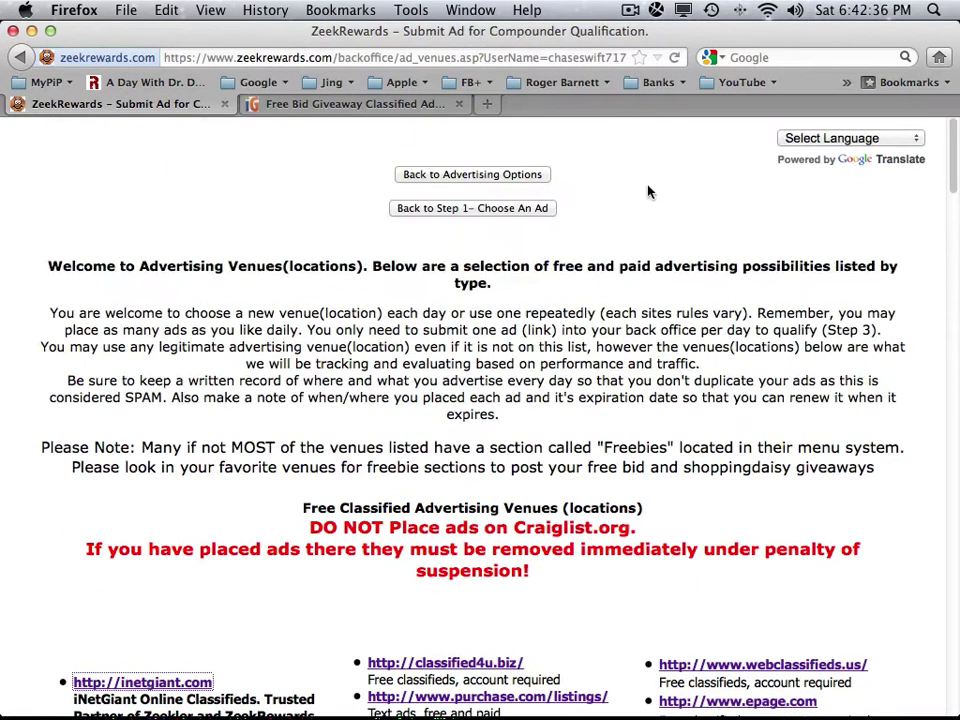
pyautogui.click(463, 178)
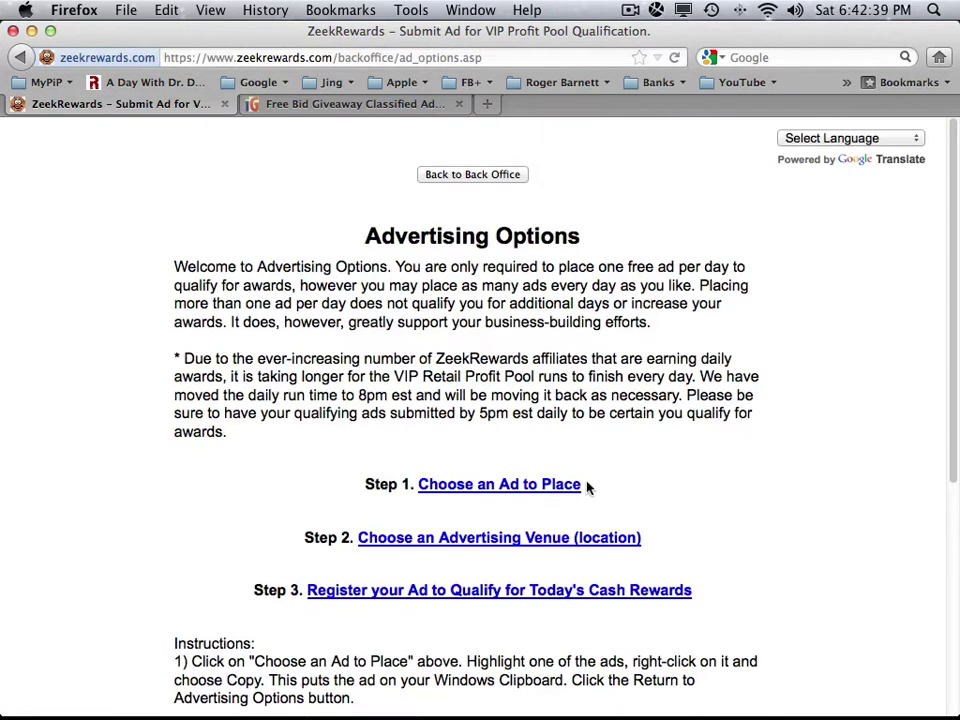
pyautogui.click(478, 592)
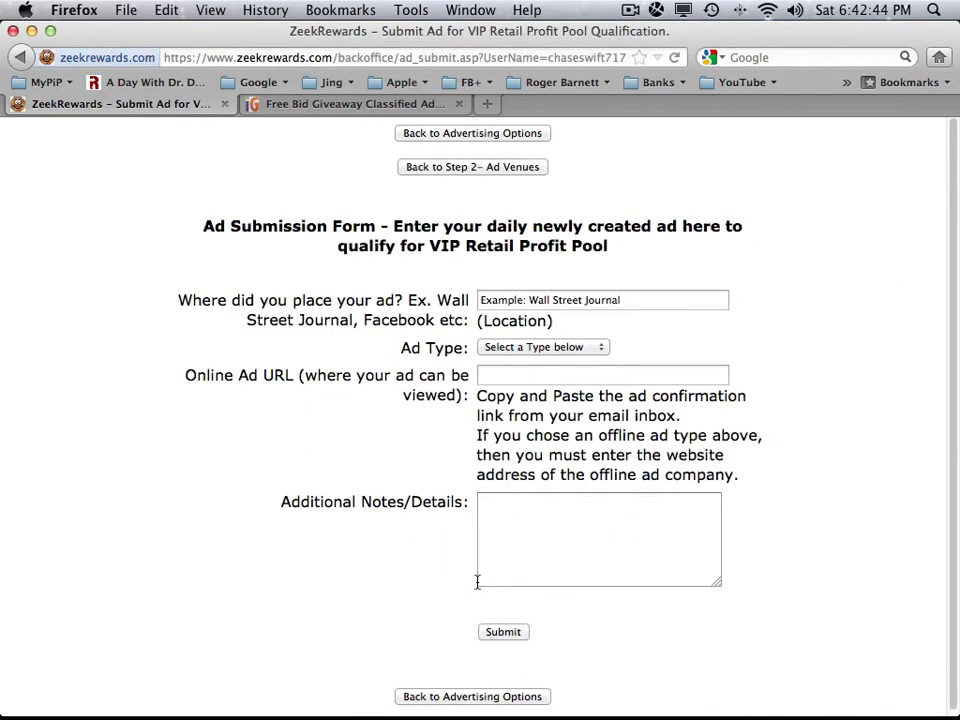
# - Set the ad location to iNetGiant and the ad type to Classifieds
pyautogui.click(530, 340)
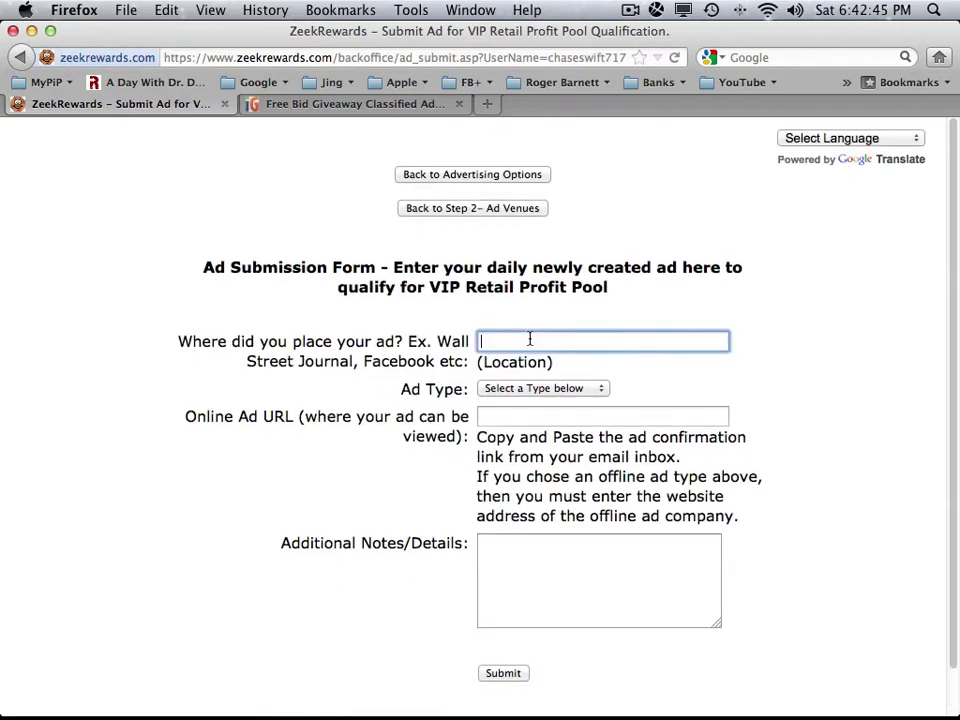
pyautogui.write('i')
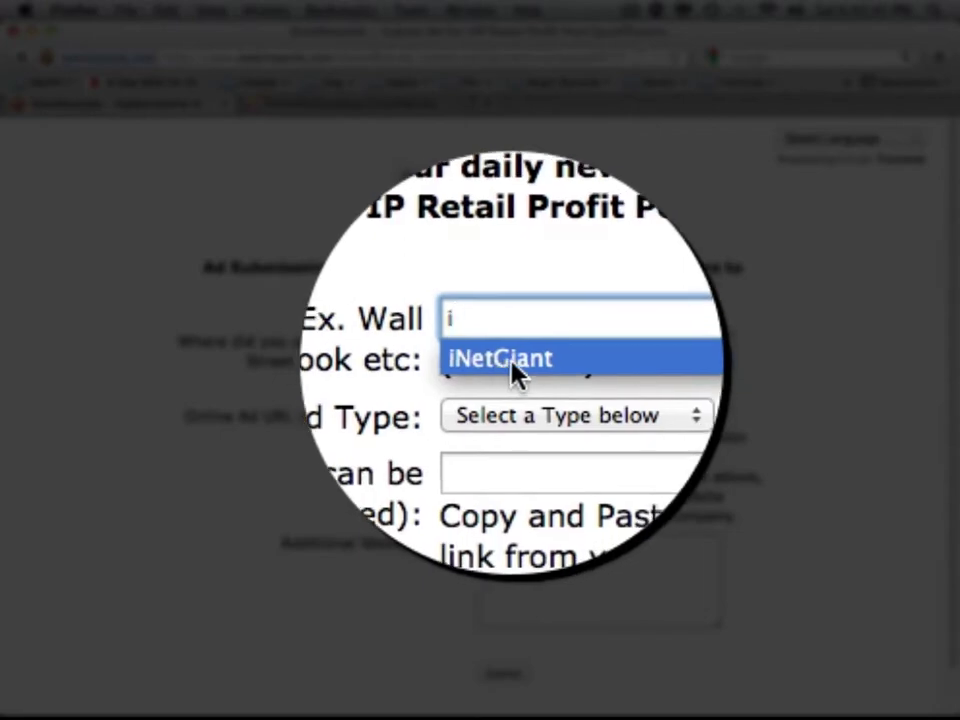
pyautogui.click(513, 370)
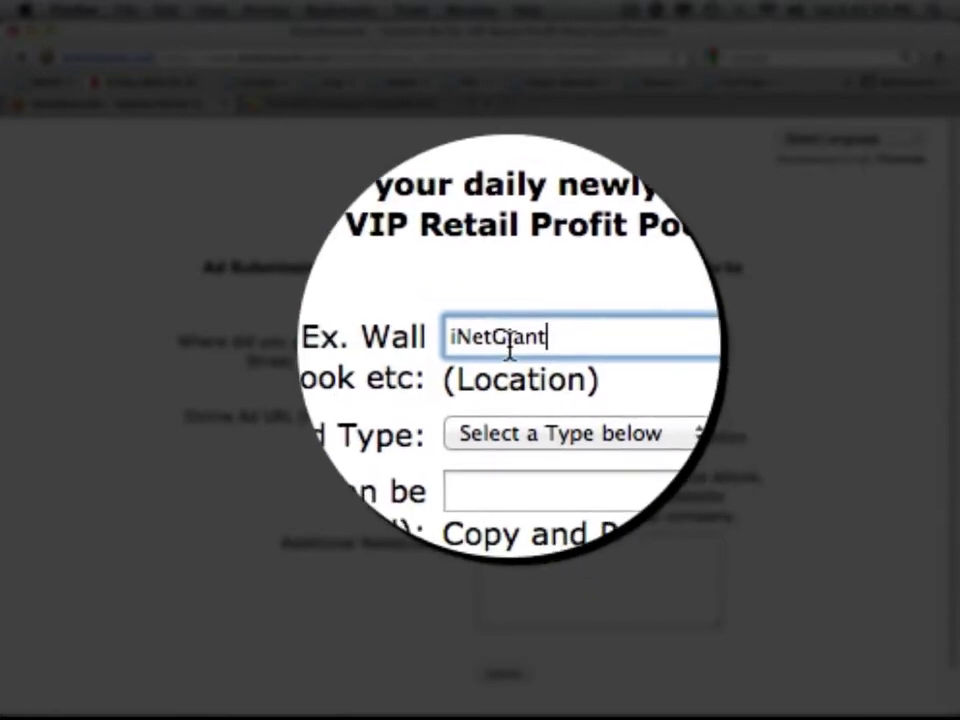
pyautogui.click(562, 393)
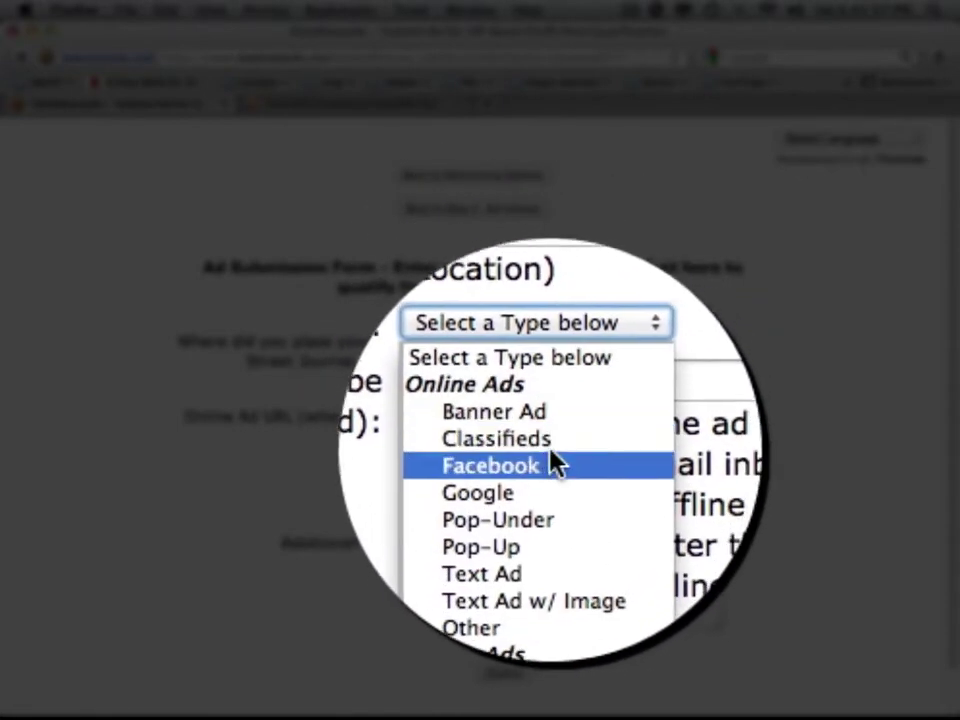
pyautogui.click(553, 440)
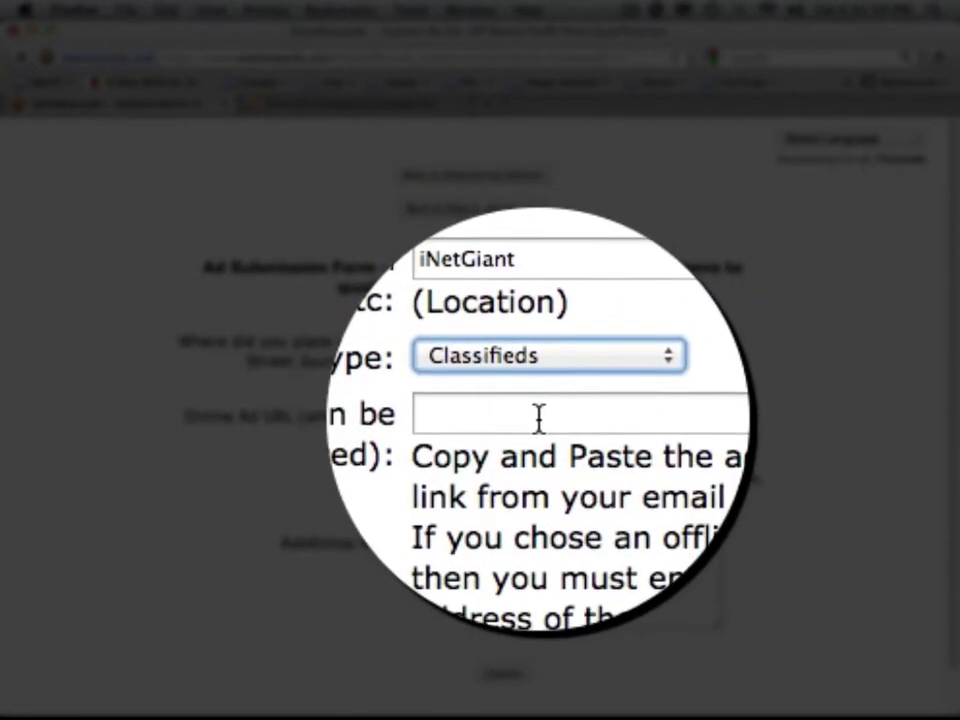
# - Paste the inetgiant.com listing URL into the ad URL field and submit today's ad
pyautogui.click(538, 418)
pyautogui.rightClick(544, 425)
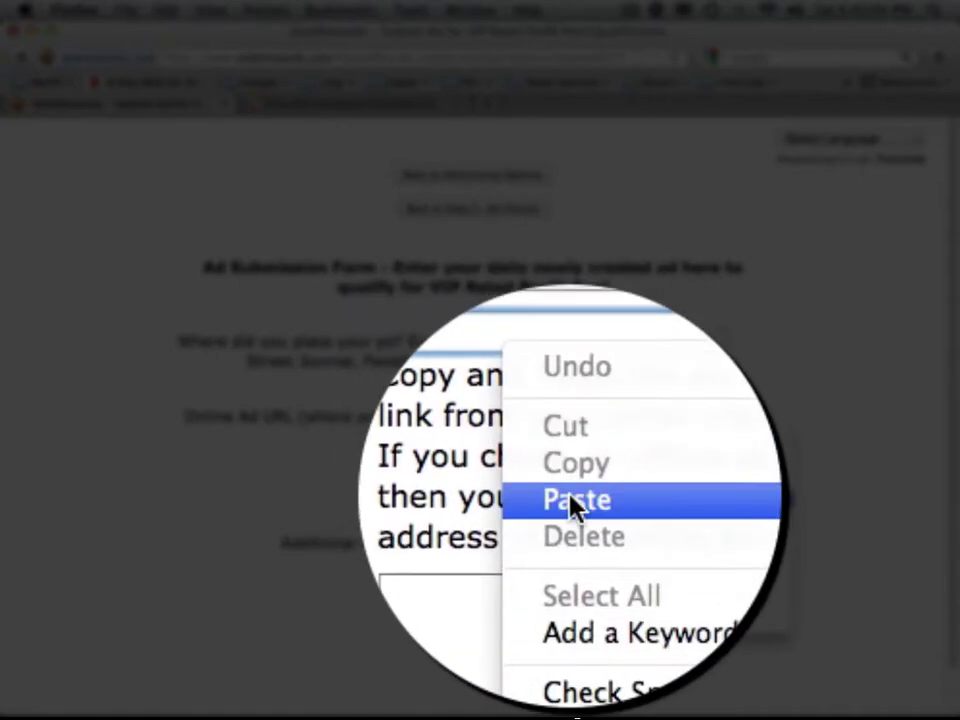
pyautogui.click(588, 506)
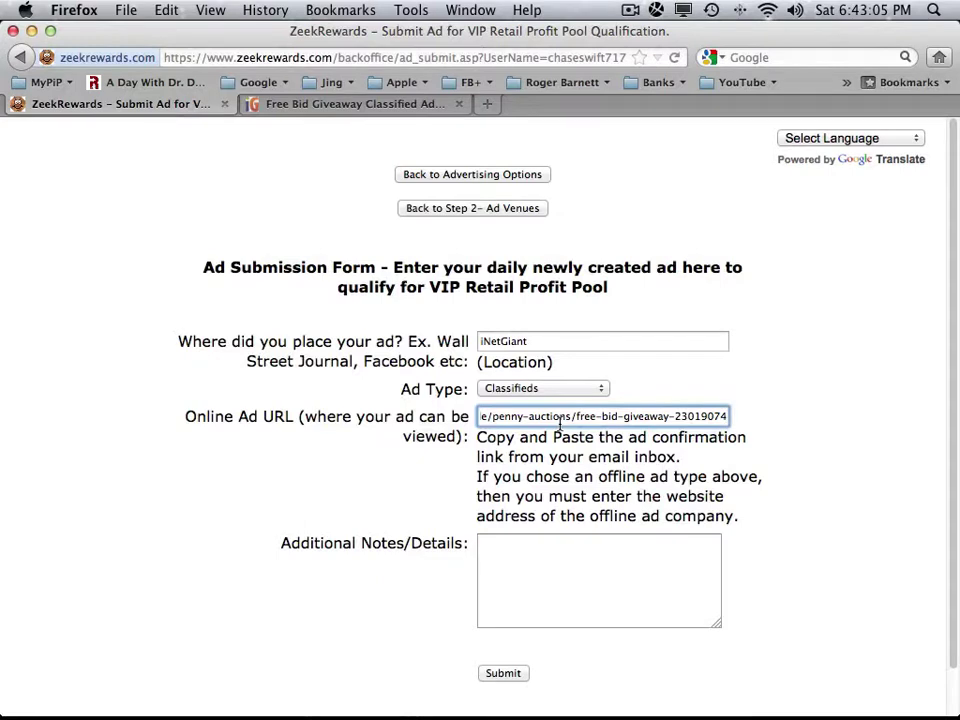
pyautogui.click(484, 418)
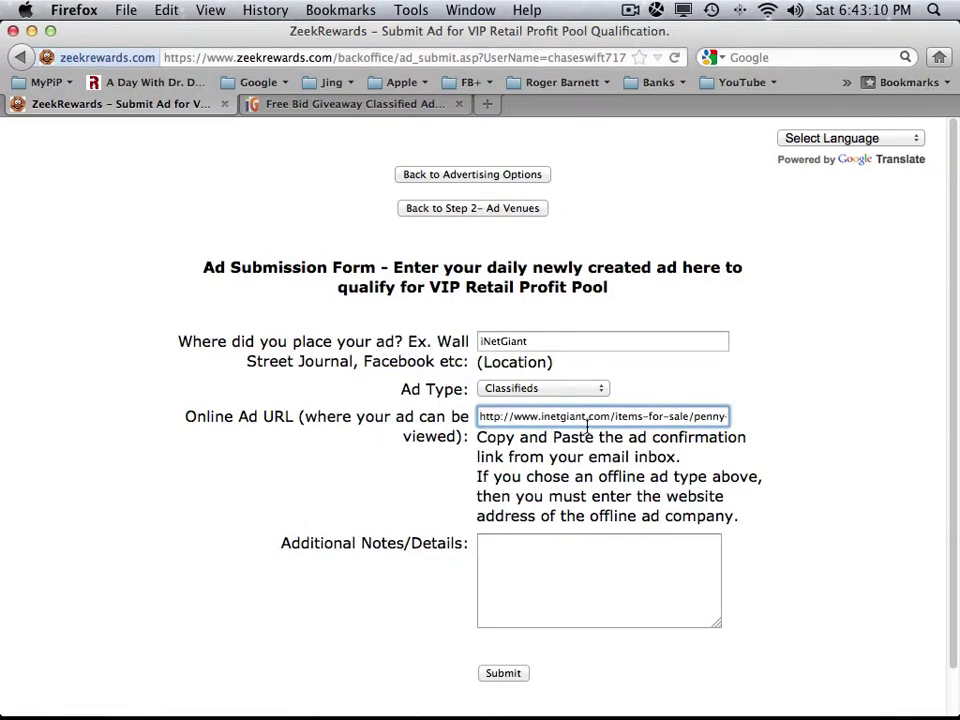
pyautogui.scroll(-2, 948, 460)
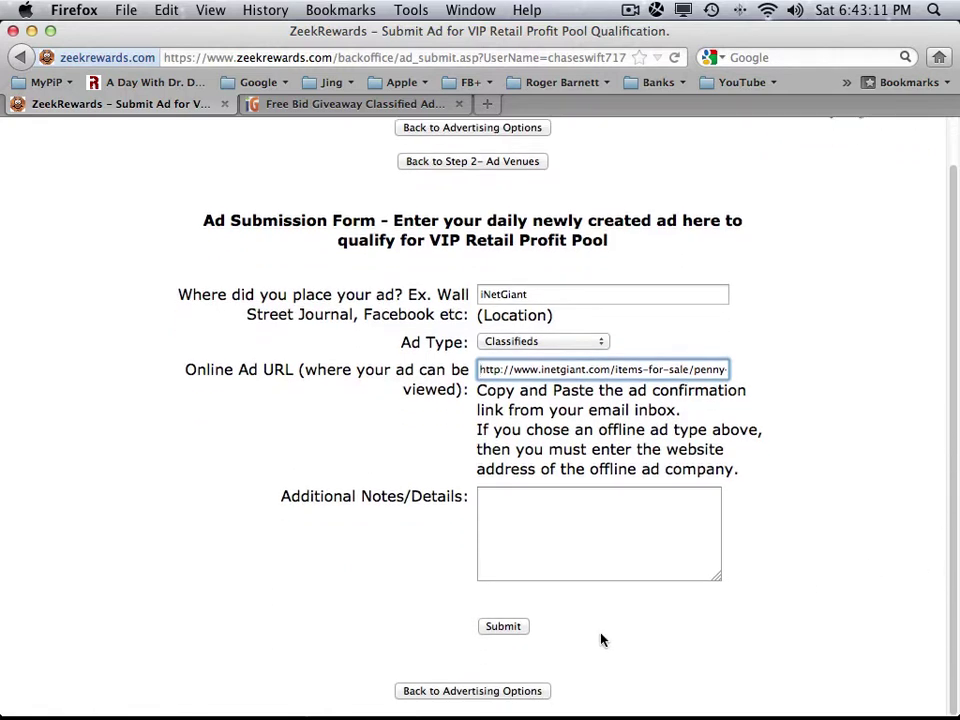
pyautogui.click(508, 631)
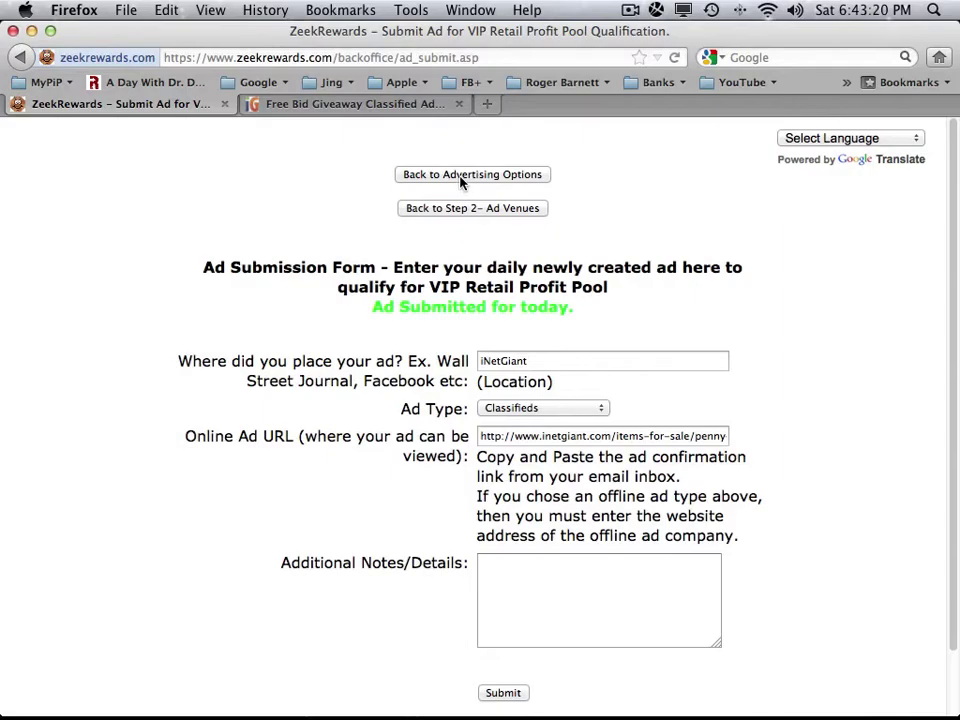
# - Return through Advertising Options to the Back Office, then revisit the Free Bid Giveaway listing
pyautogui.click(465, 174)
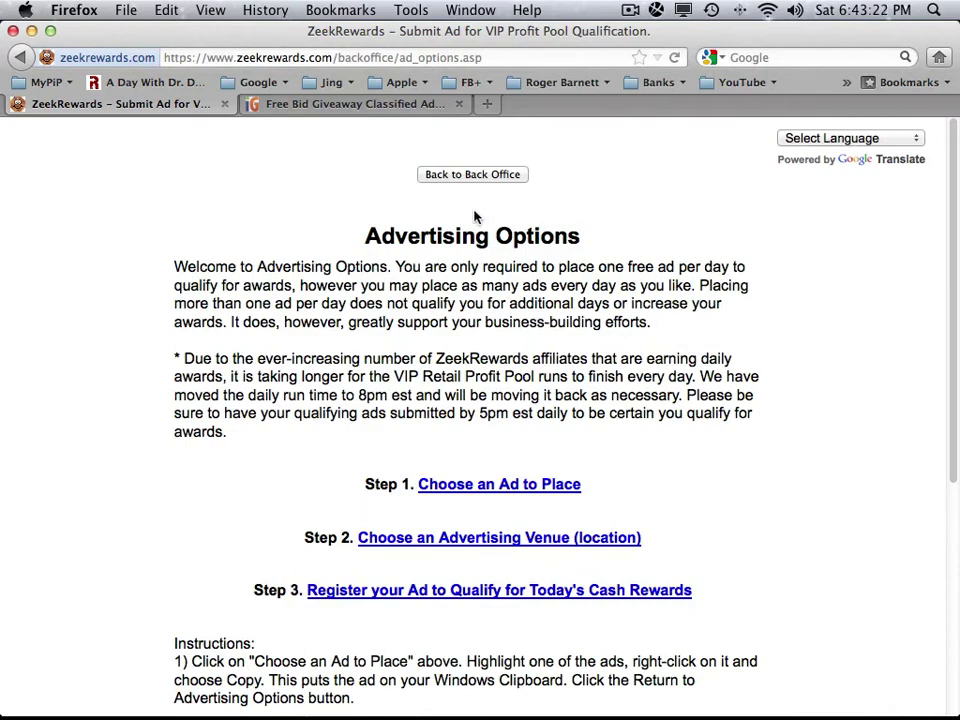
pyautogui.click(475, 176)
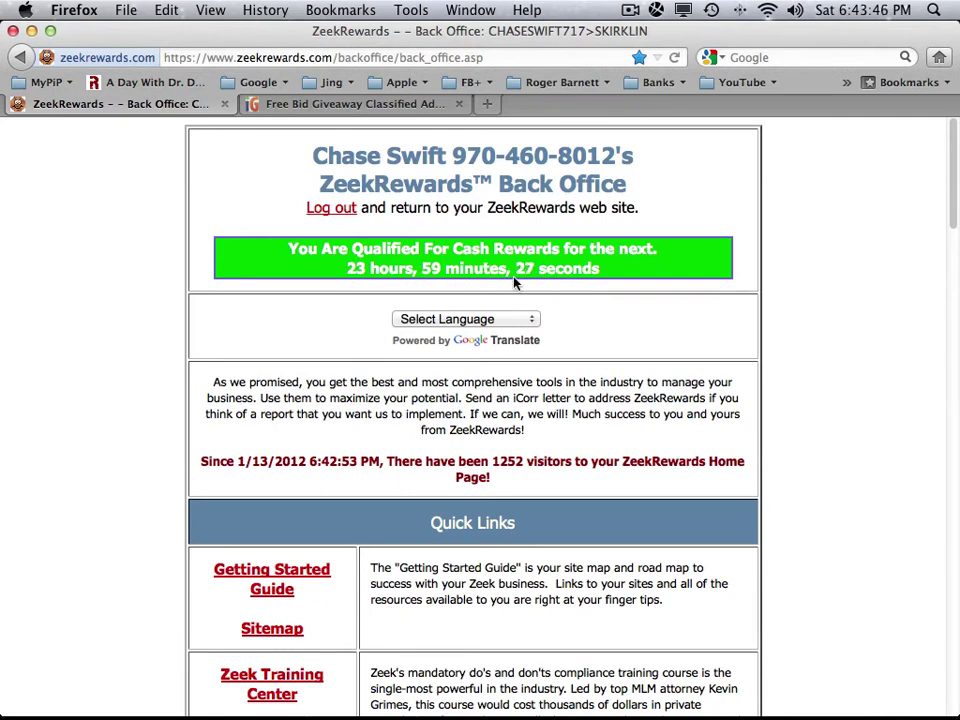
pyautogui.click(380, 106)
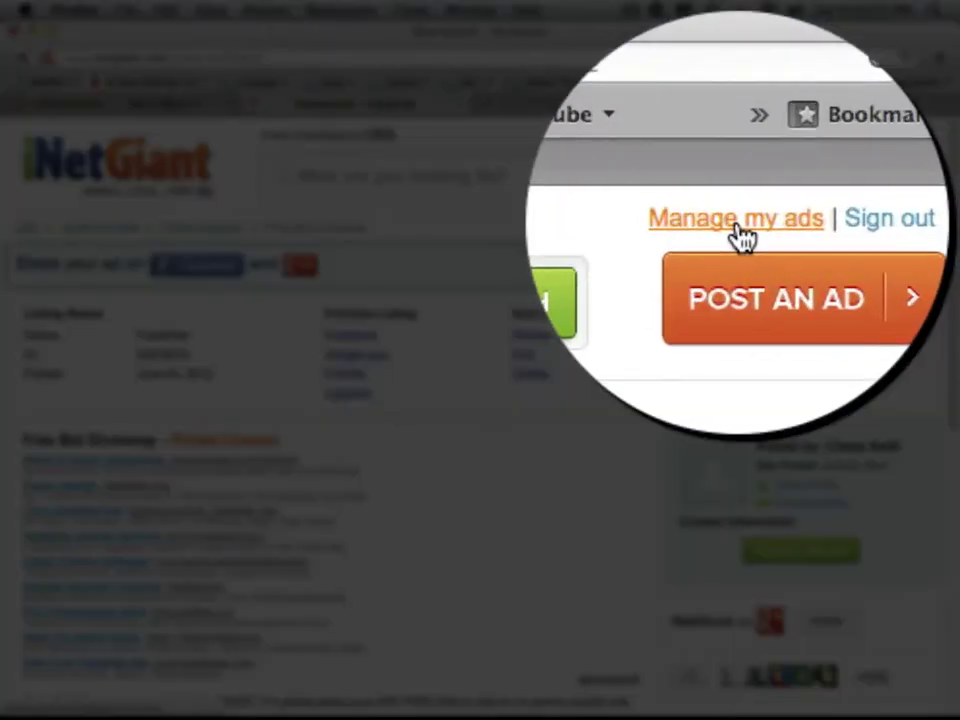
pyautogui.click(795, 178)
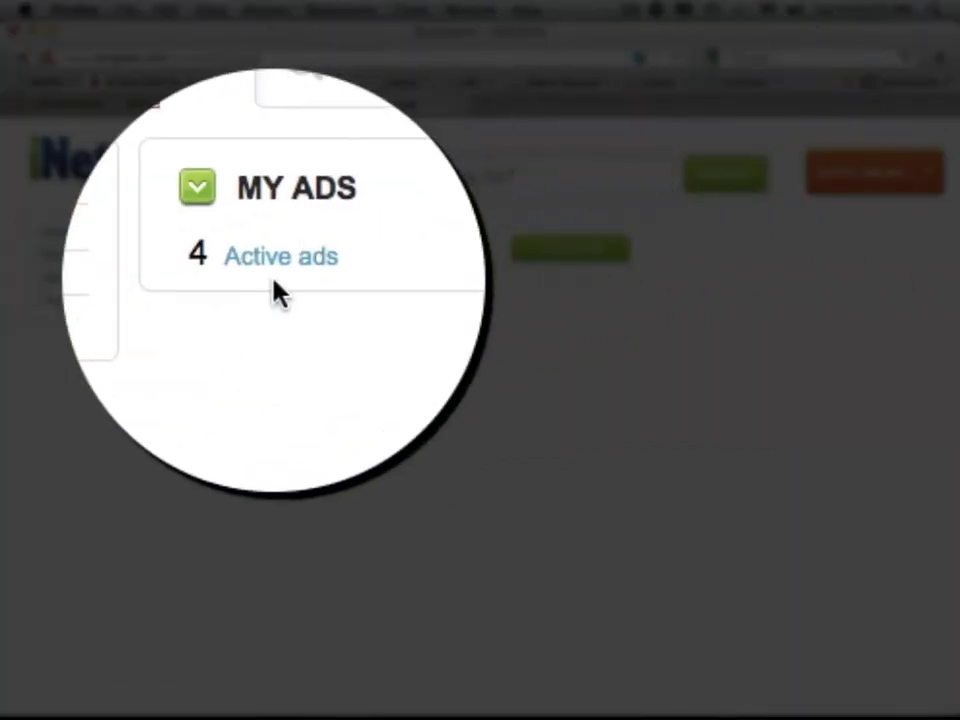
pyautogui.click(272, 270)
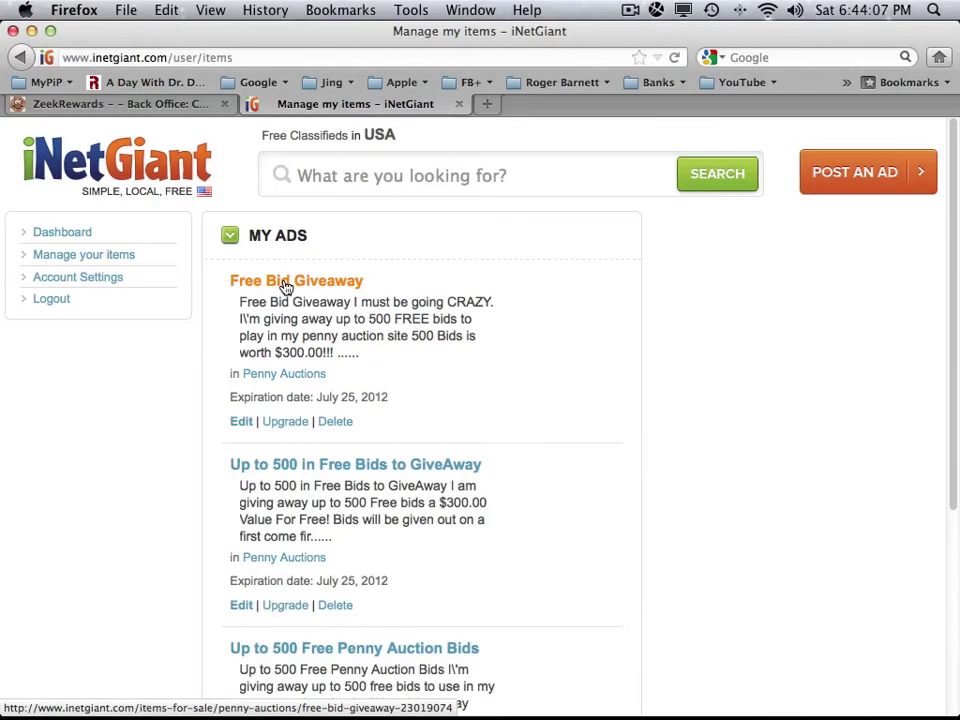
pyautogui.click(283, 285)
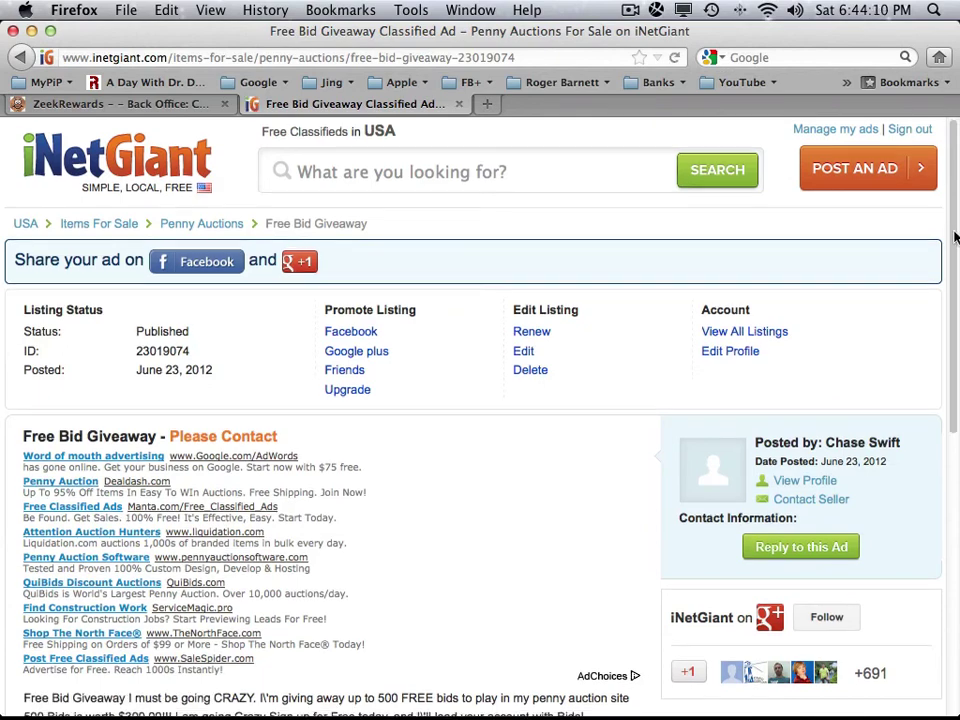
pyautogui.scroll(-5, 940, 320)
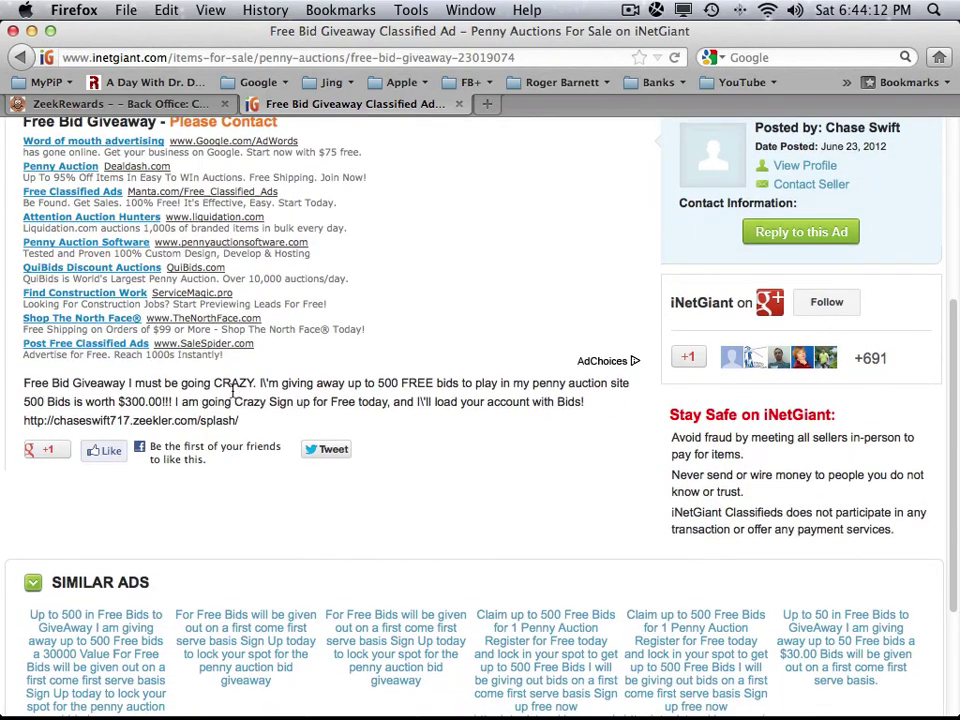
pyautogui.click(318, 58)
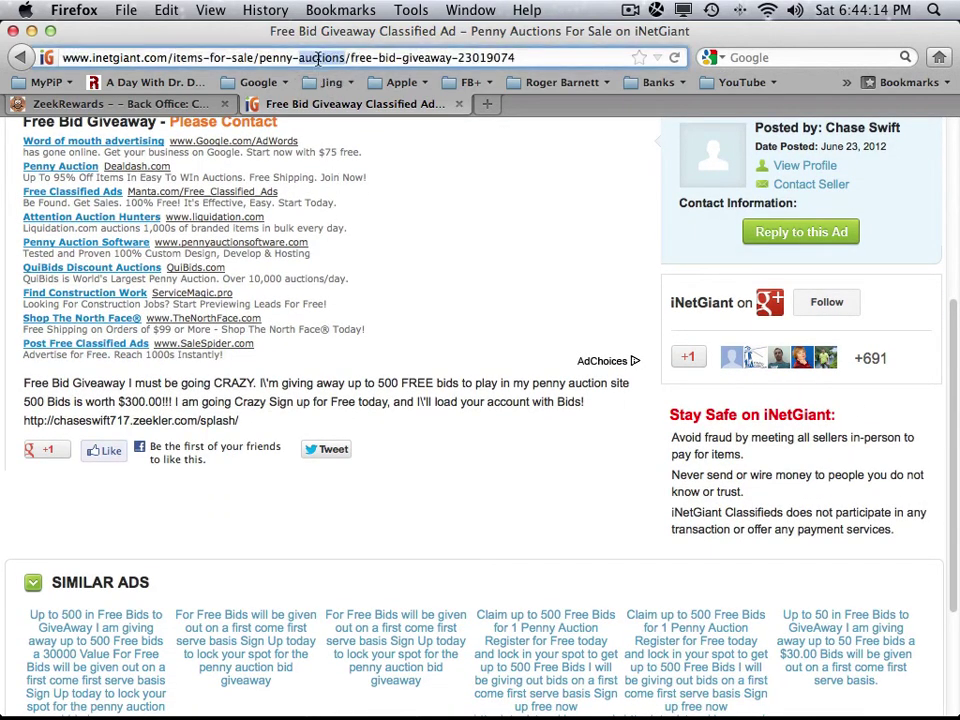
pyautogui.tripleClick(318, 58)
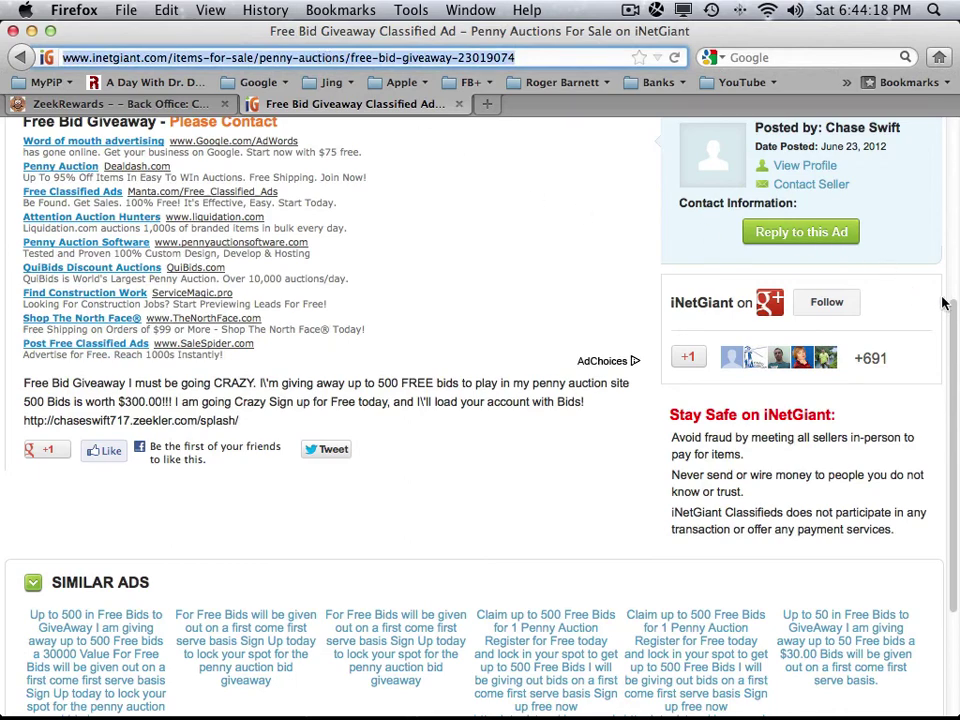
pyautogui.scroll(5, 943, 302)
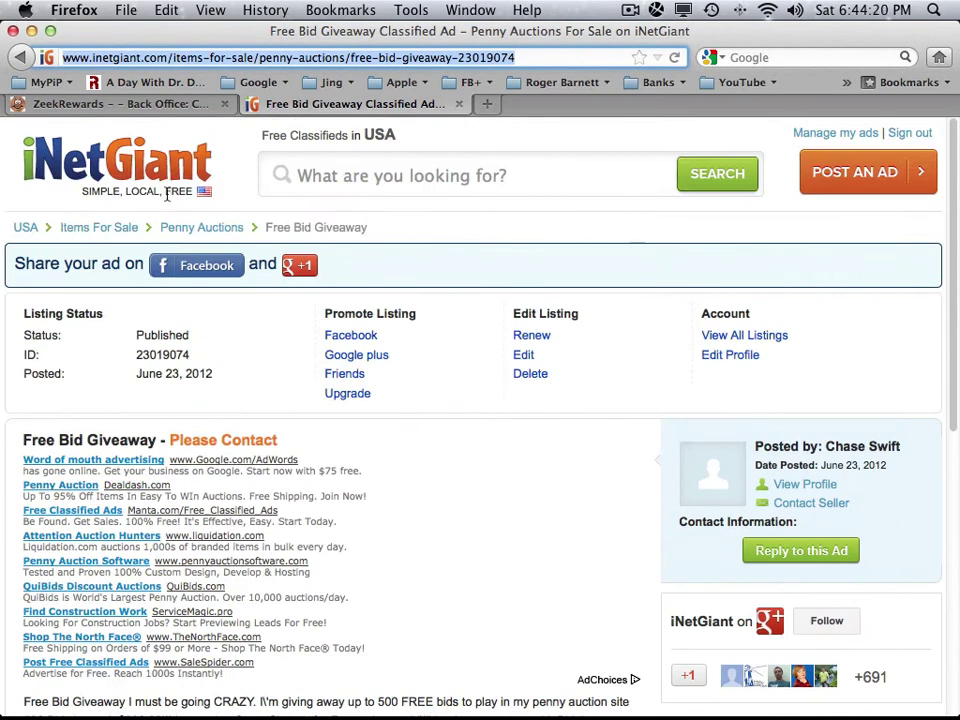